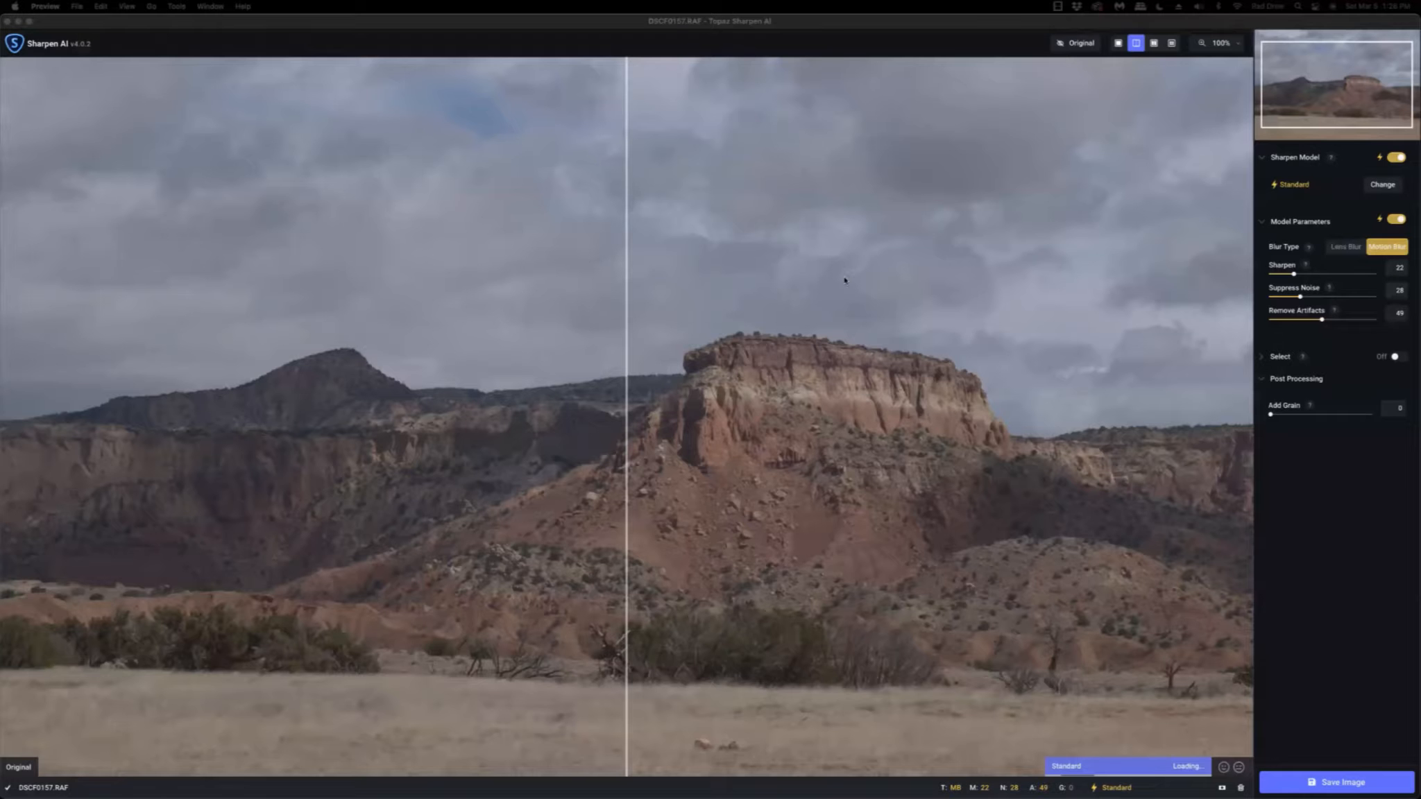
Step: Fit the whole photo in view and compare the original with the sharpened result in single and split views
left_click(1239, 44)
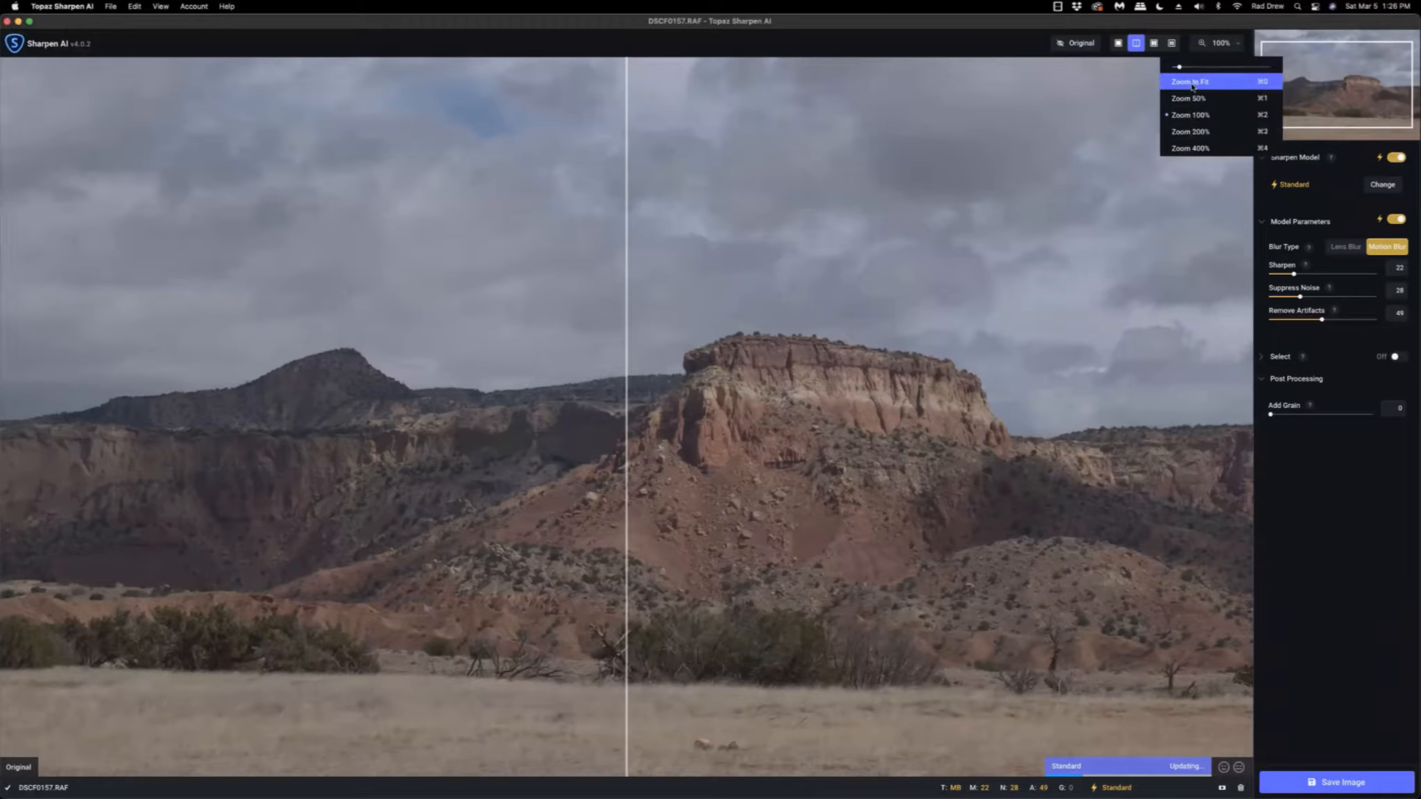
left_click(1192, 83)
left_click(758, 442)
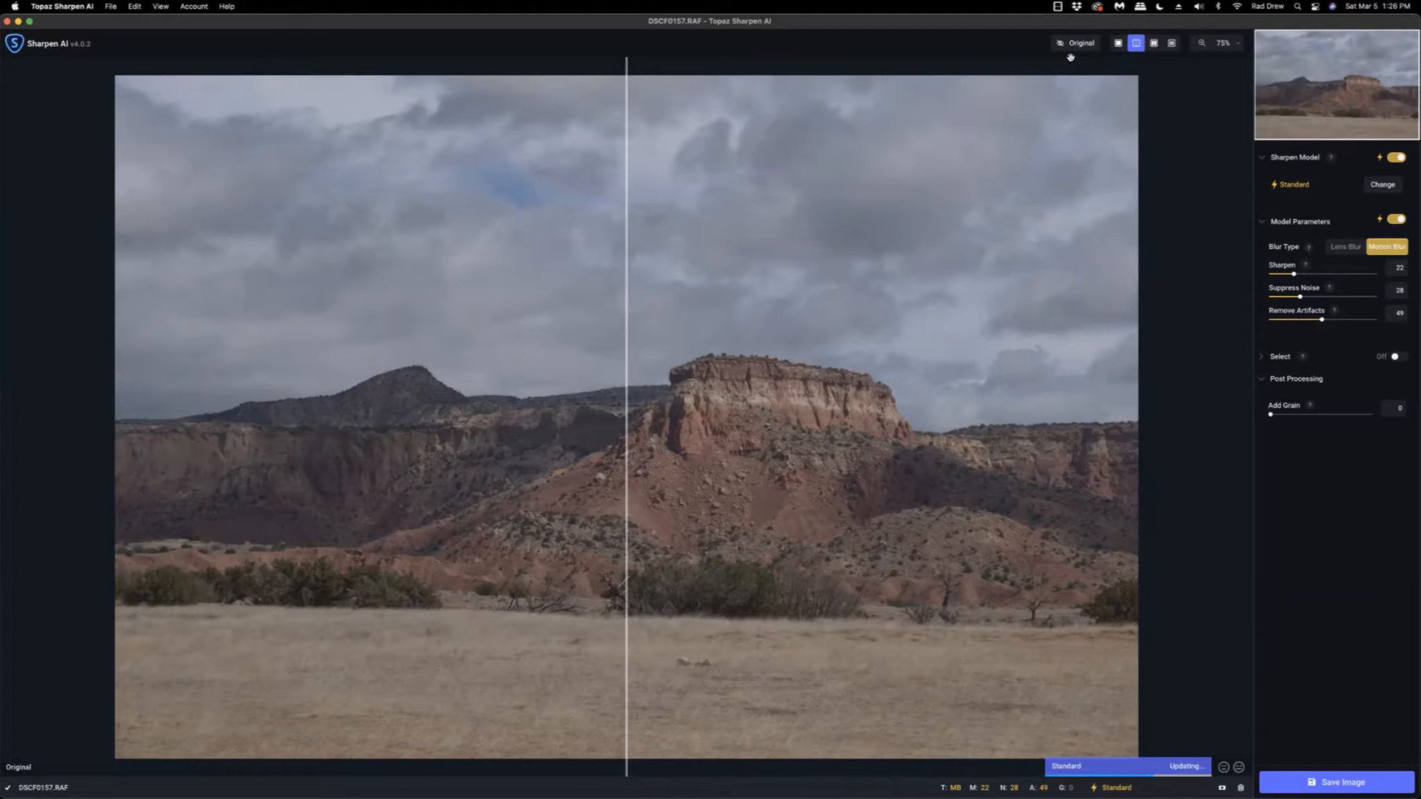
left_click(1117, 44)
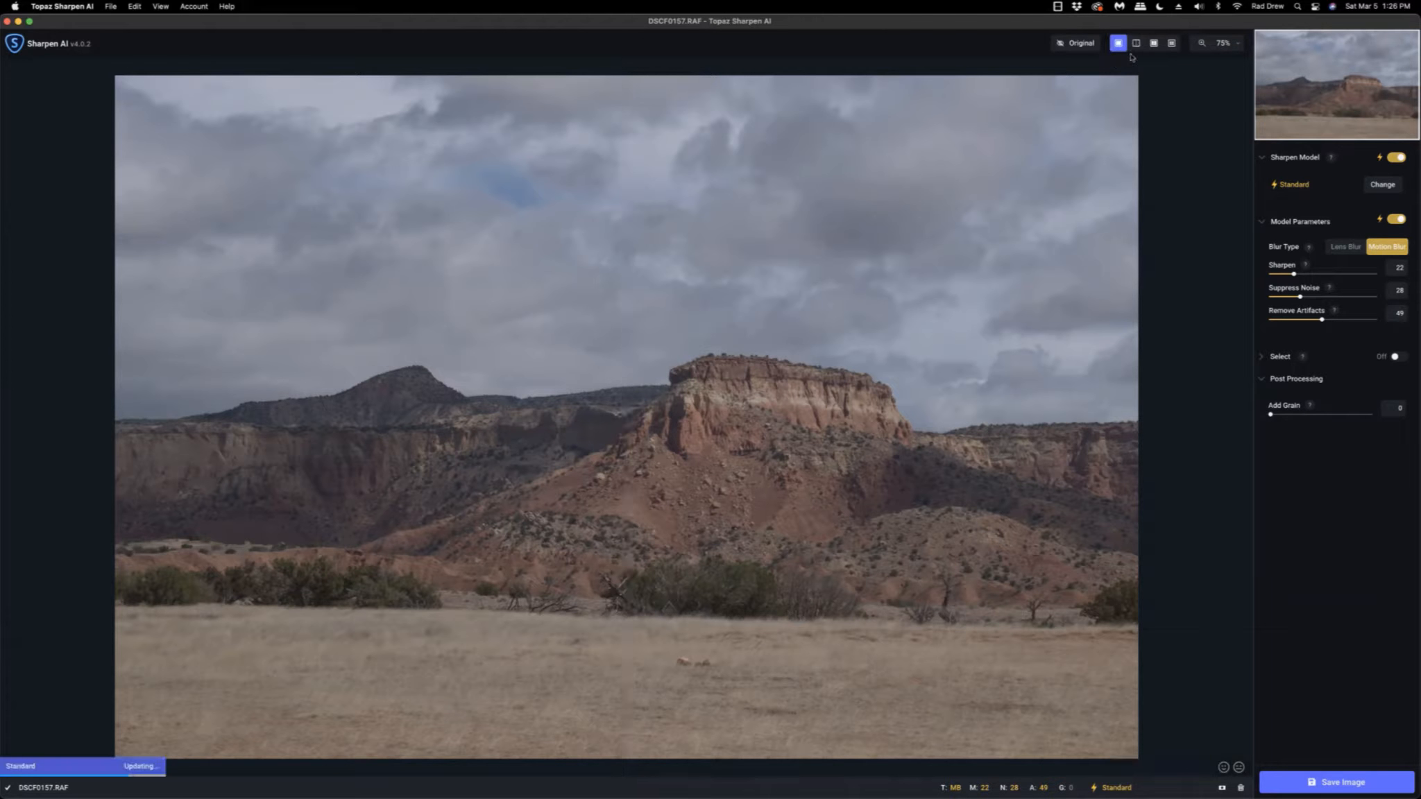
left_click(1136, 44)
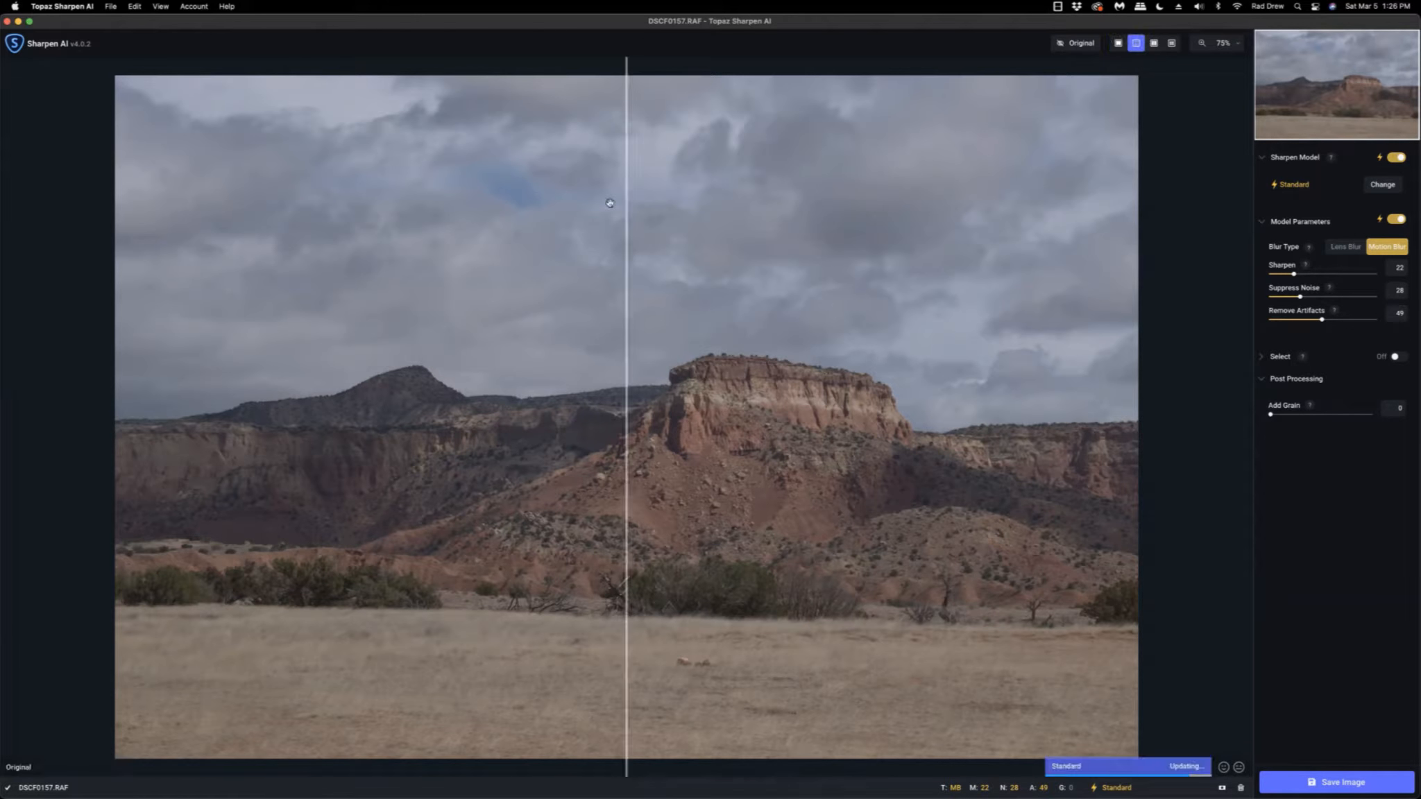
mouse_move(626, 215)
left_mouse_down()
mouse_move(902, 255)
mouse_move(574, 244)
mouse_move(685, 251)
mouse_move(637, 248)
mouse_move(633, 229)
left_mouse_up()
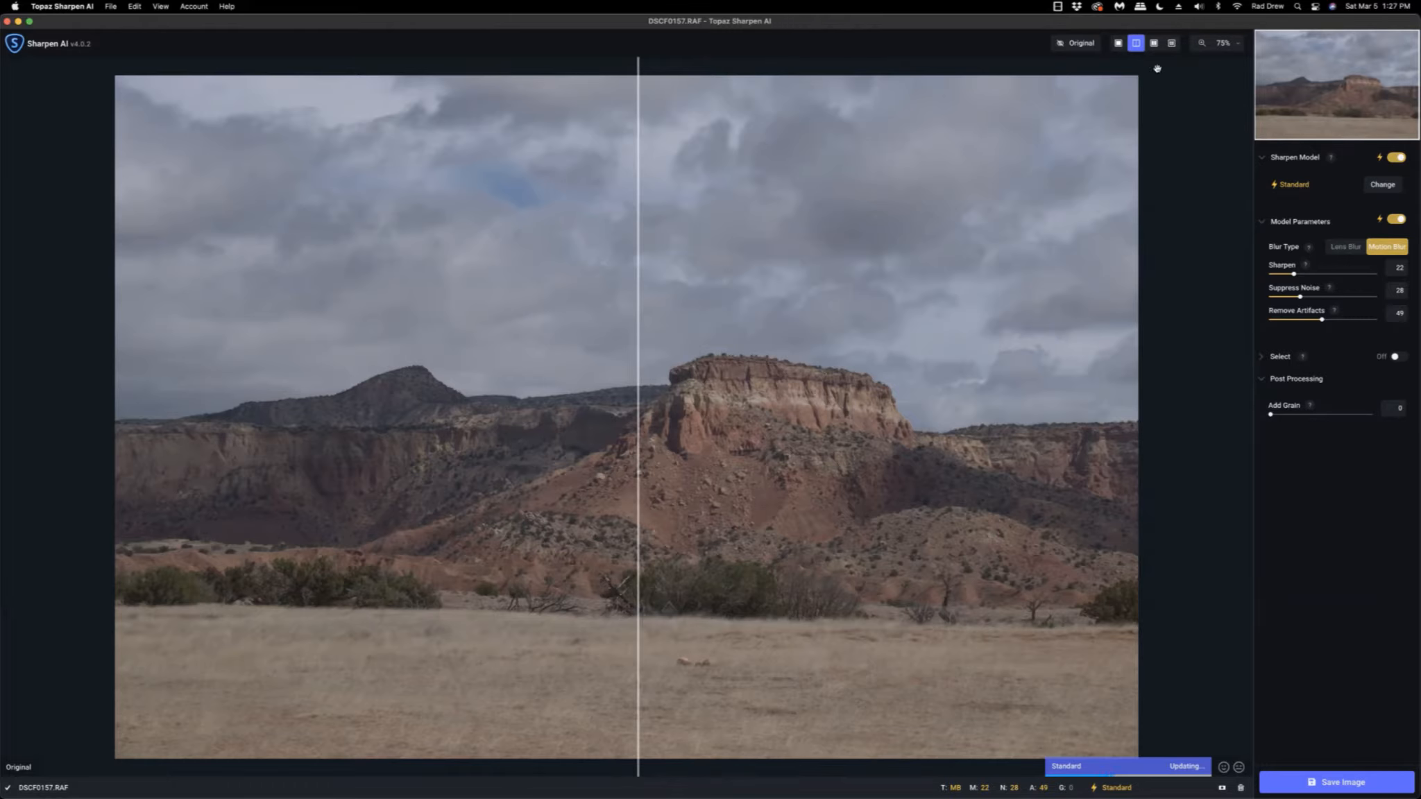
Step: Turn off automatic Sharpen Model selection to review the full list of models, and restore automatic selection
left_click(1262, 160)
left_click(1262, 159)
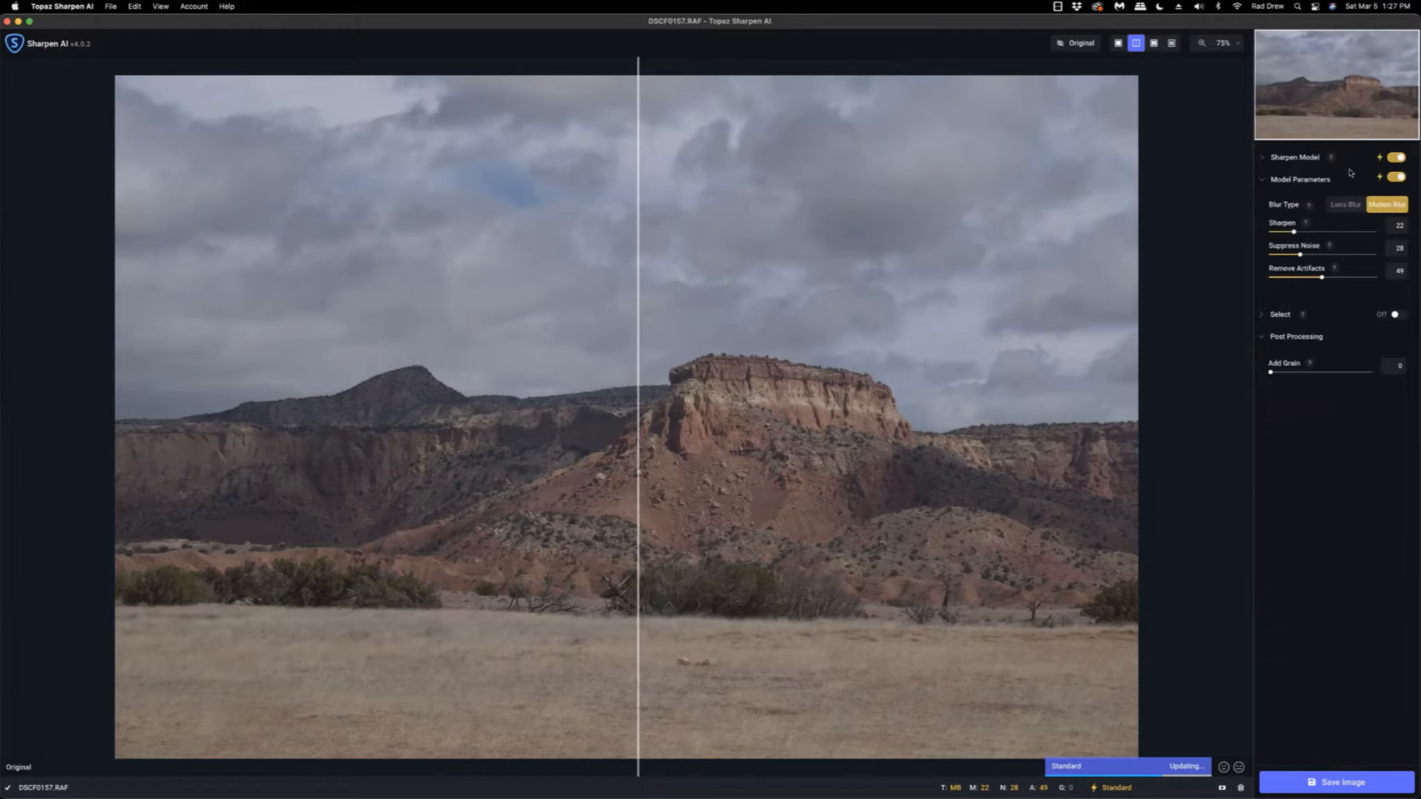
left_click(1397, 158)
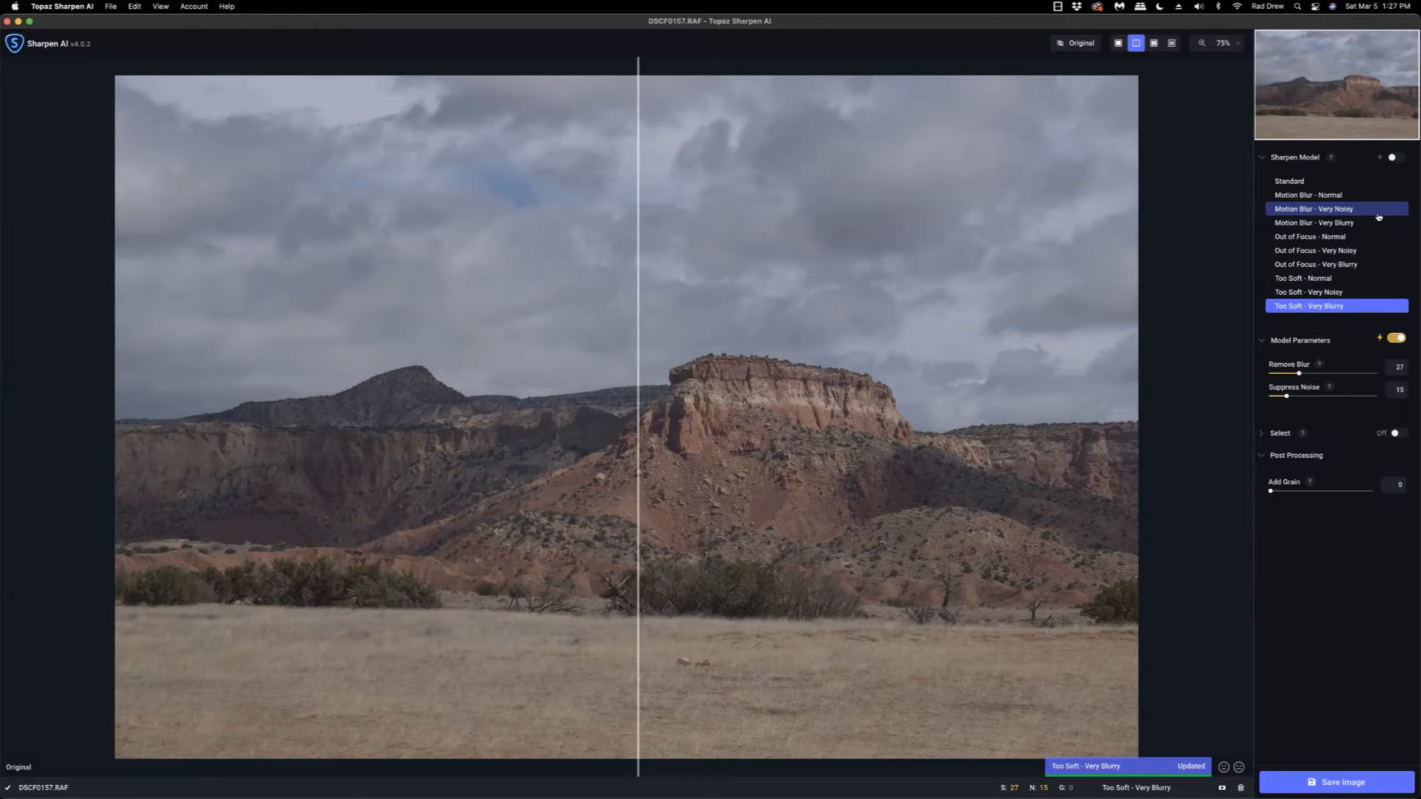
left_click(1395, 159)
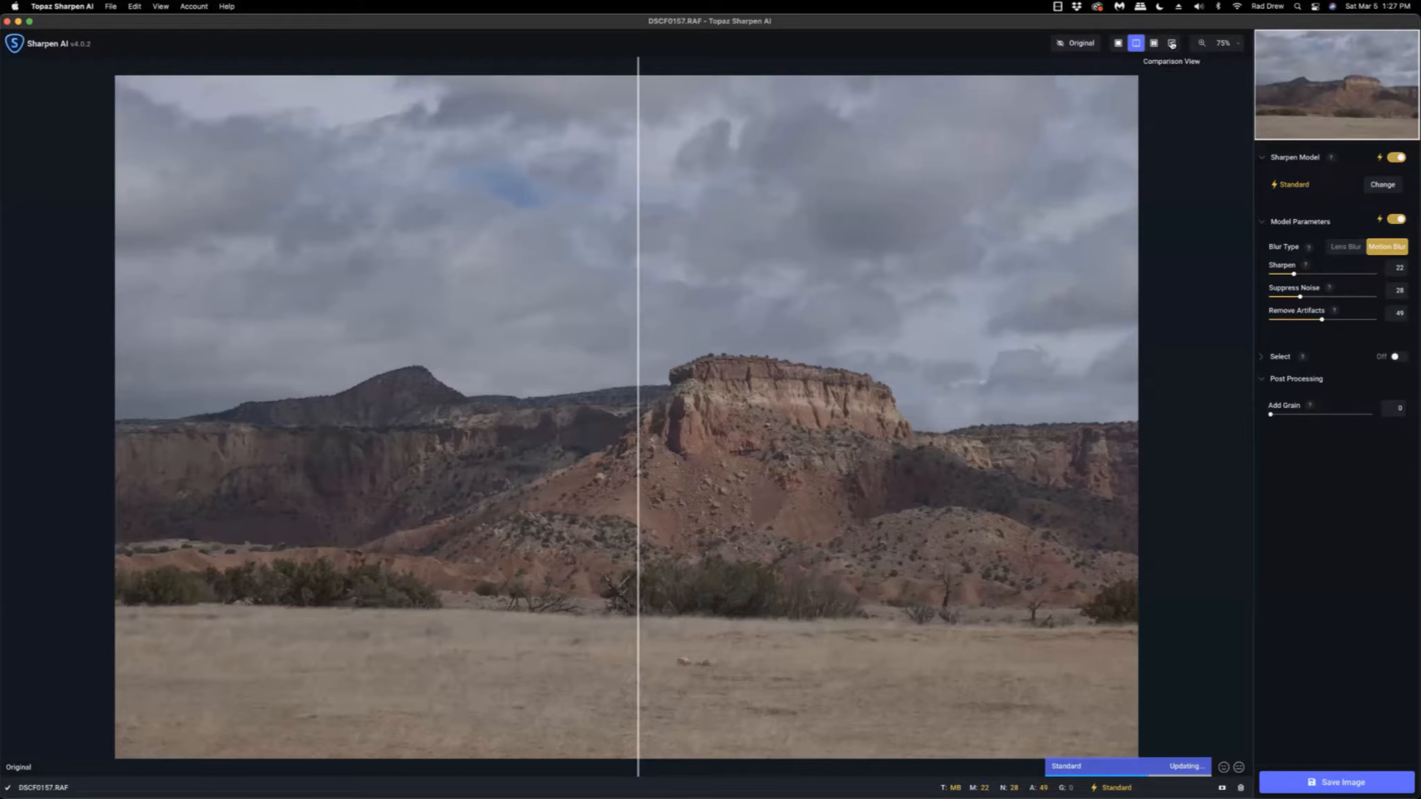
Step: Try the Motion Blur - Very Noisy model in the Out of Focus - Normal comparison preview, and restore split view with automatic model selection
left_click(1172, 44)
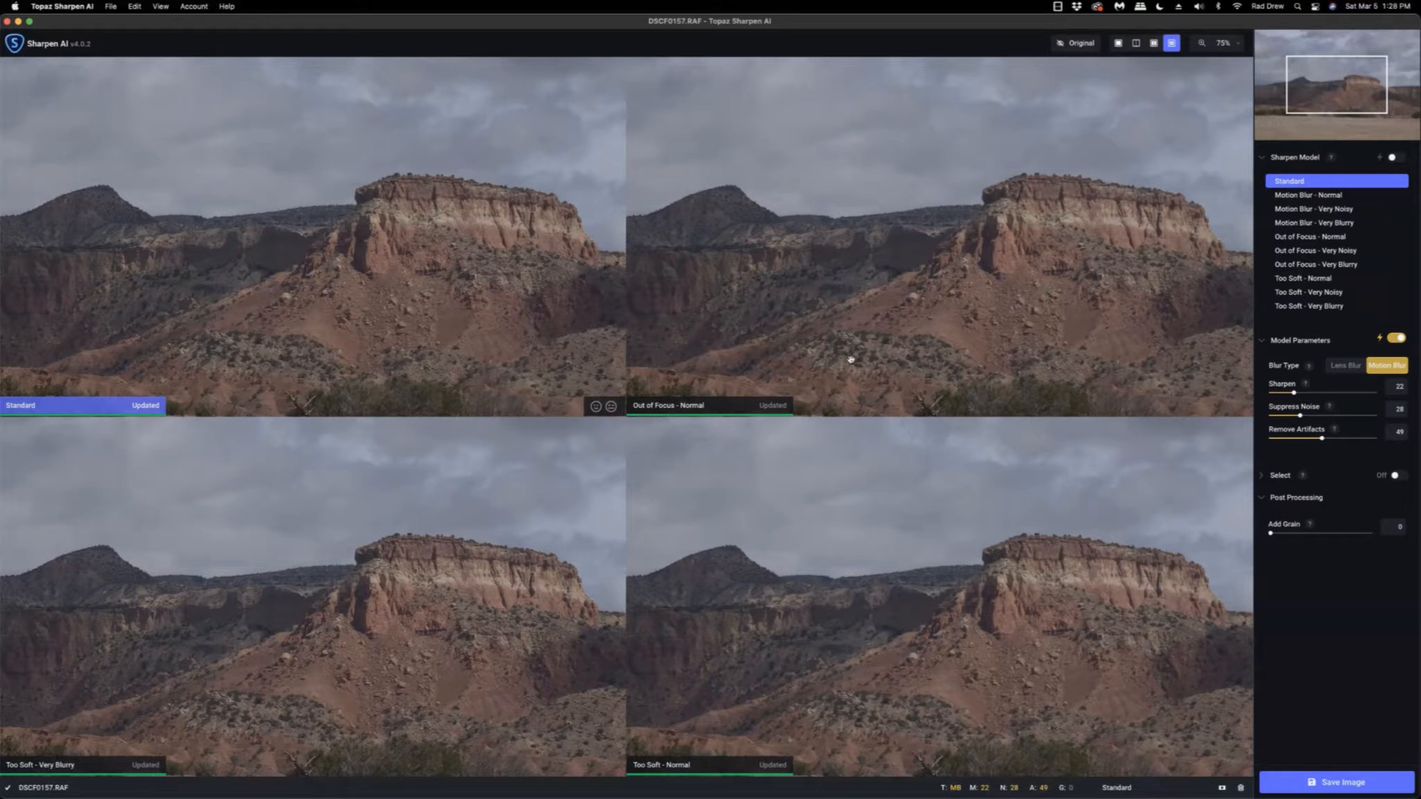
left_click(944, 301)
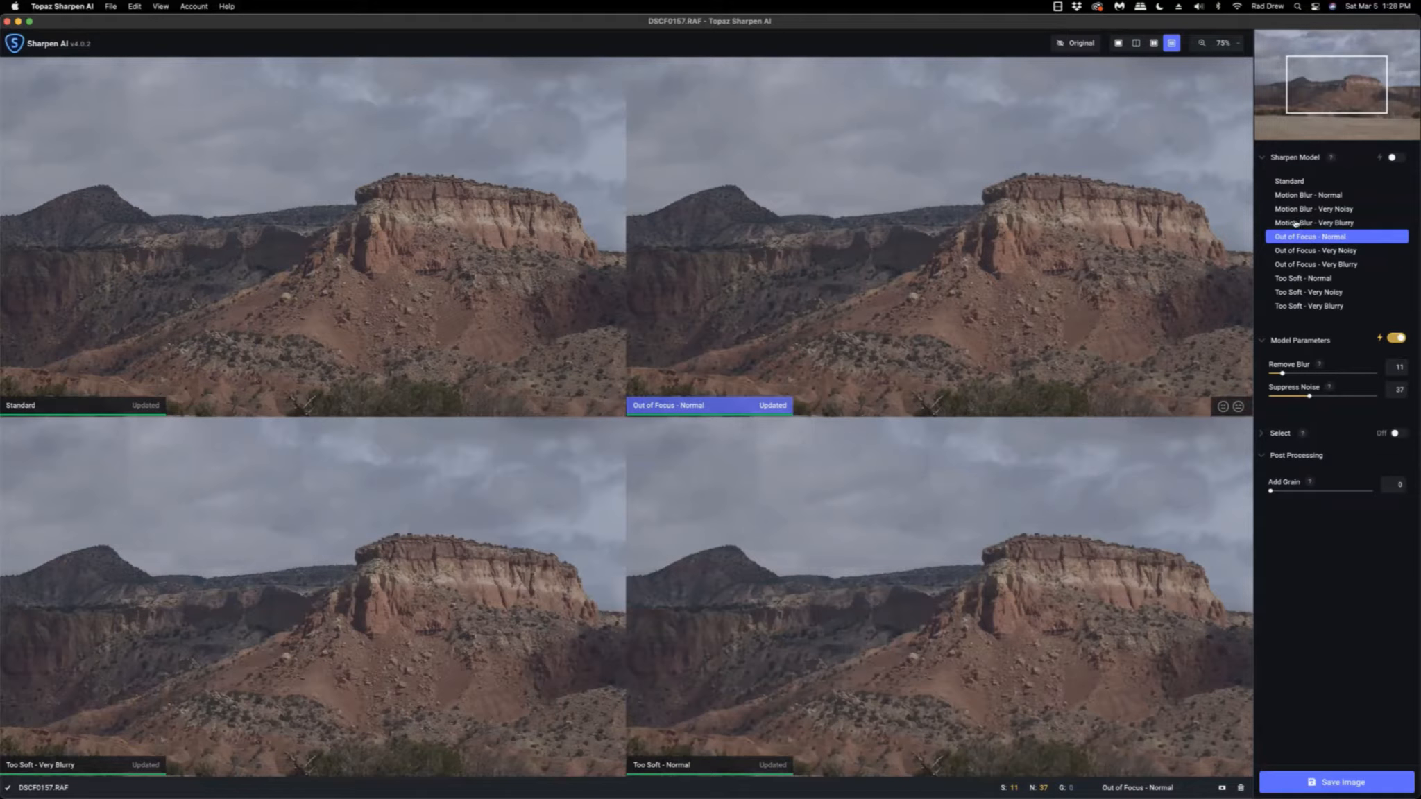
left_click(1295, 209)
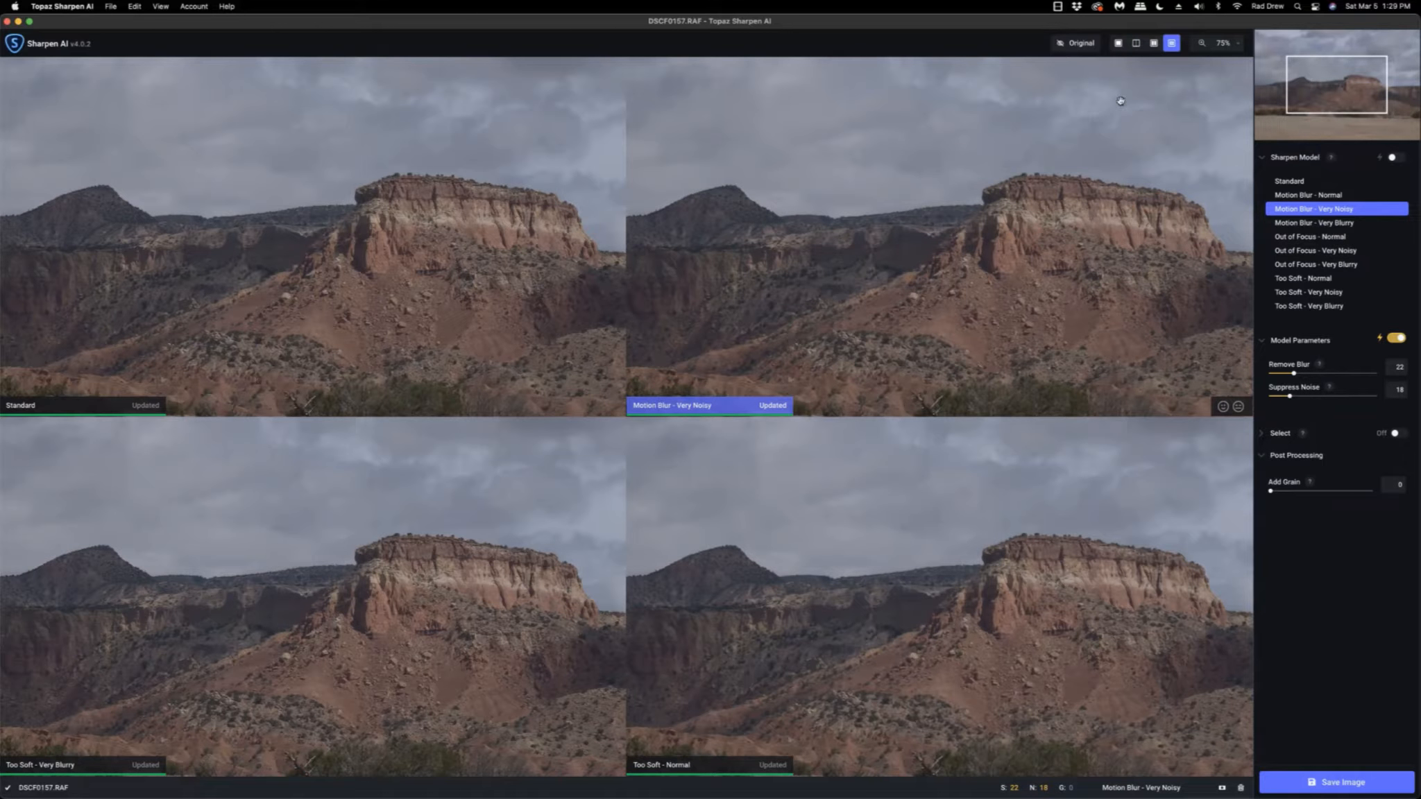
left_click(1135, 45)
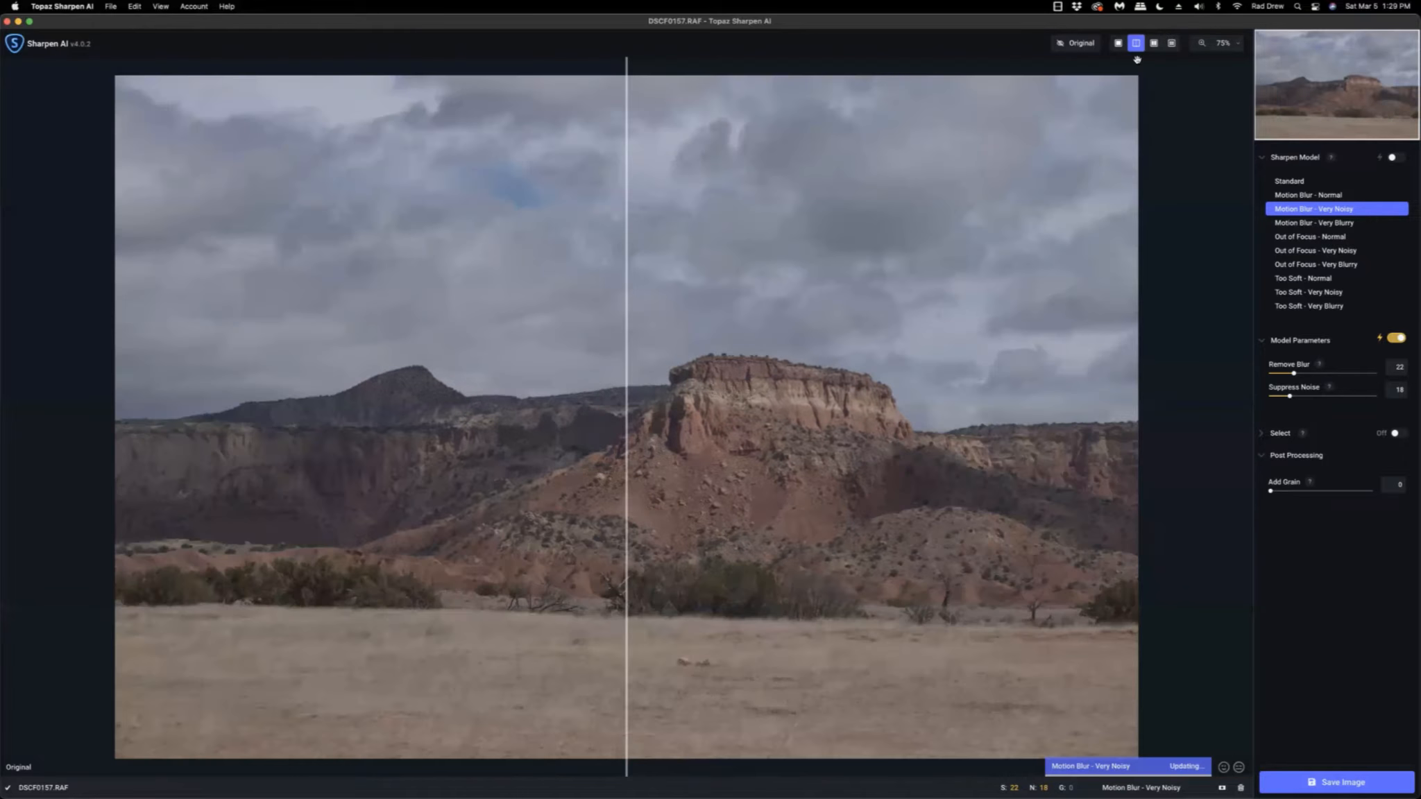
left_click(1396, 159)
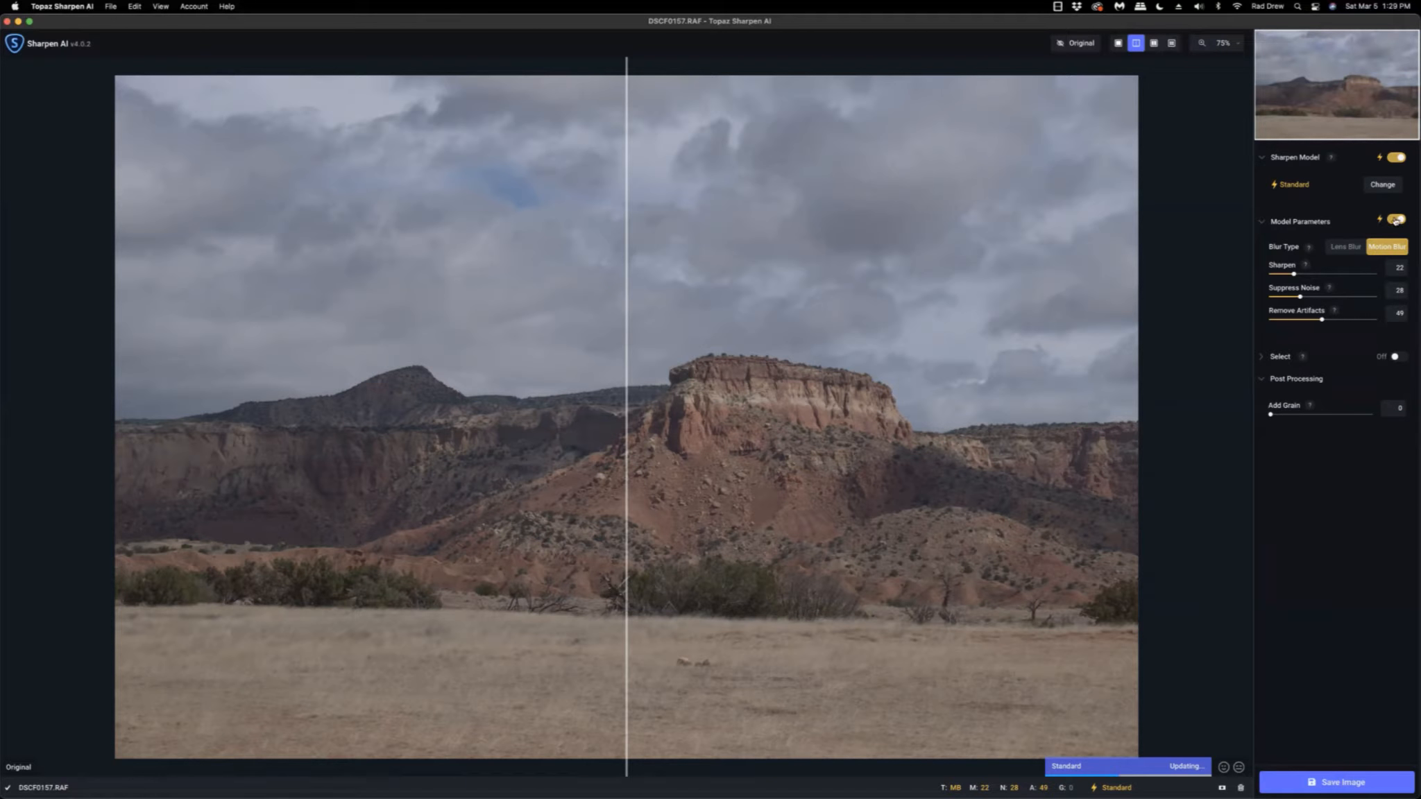
Step: Try the Lens Blur type, Sharpen 24 and Suppress Noise 47 manually, restoring the automatic model parameters after each trial
left_click(1392, 220)
left_click(1346, 248)
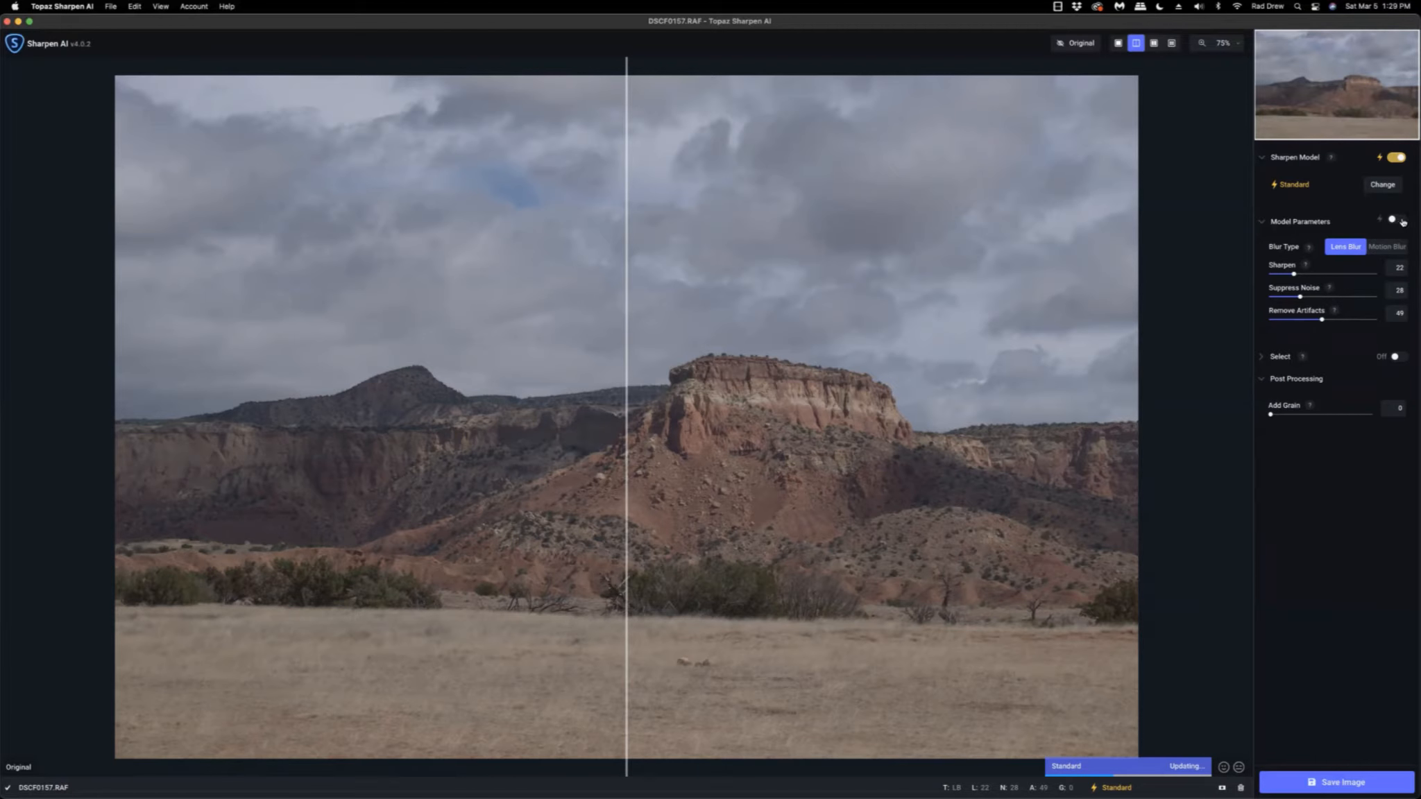
left_click(1396, 220)
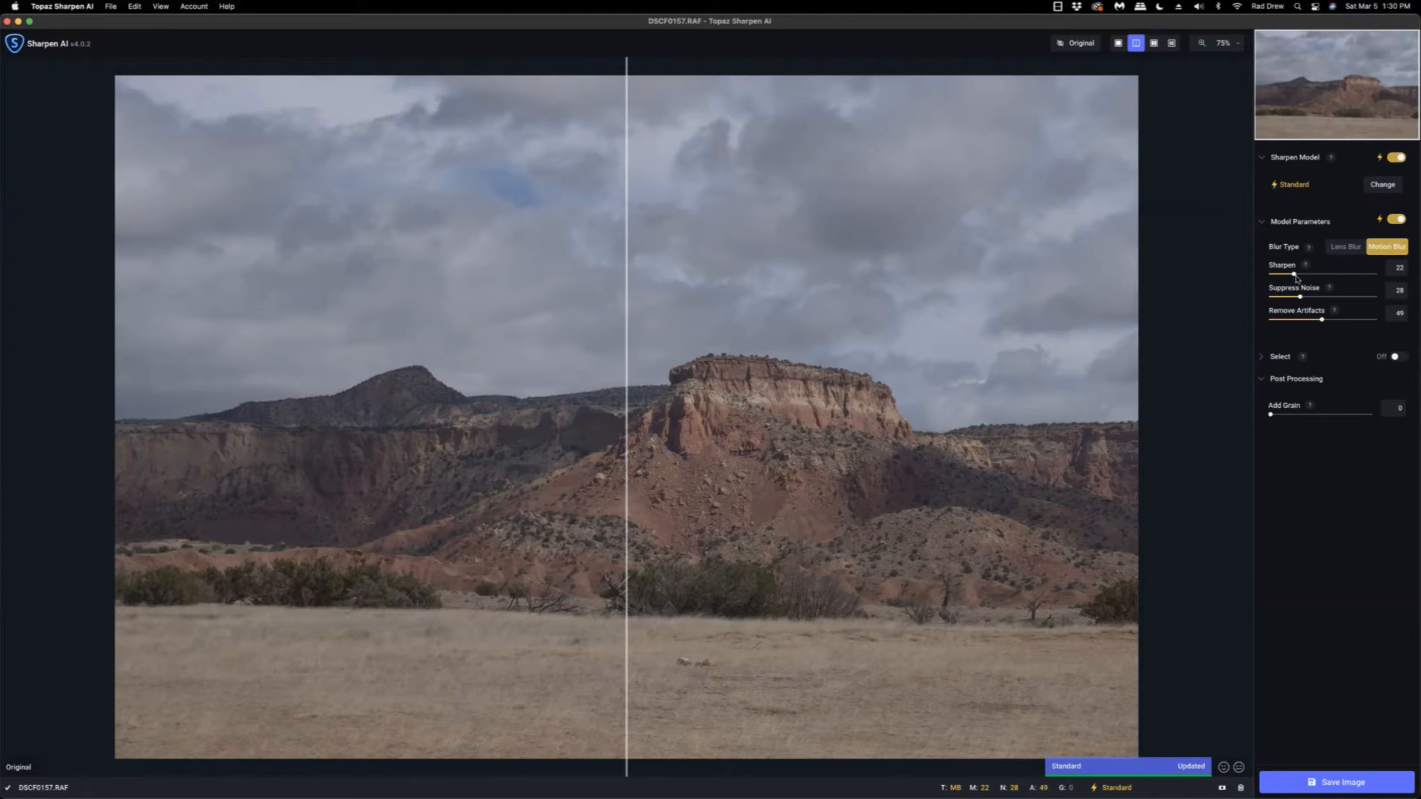
left_click_drag(1294, 274, 1320, 297)
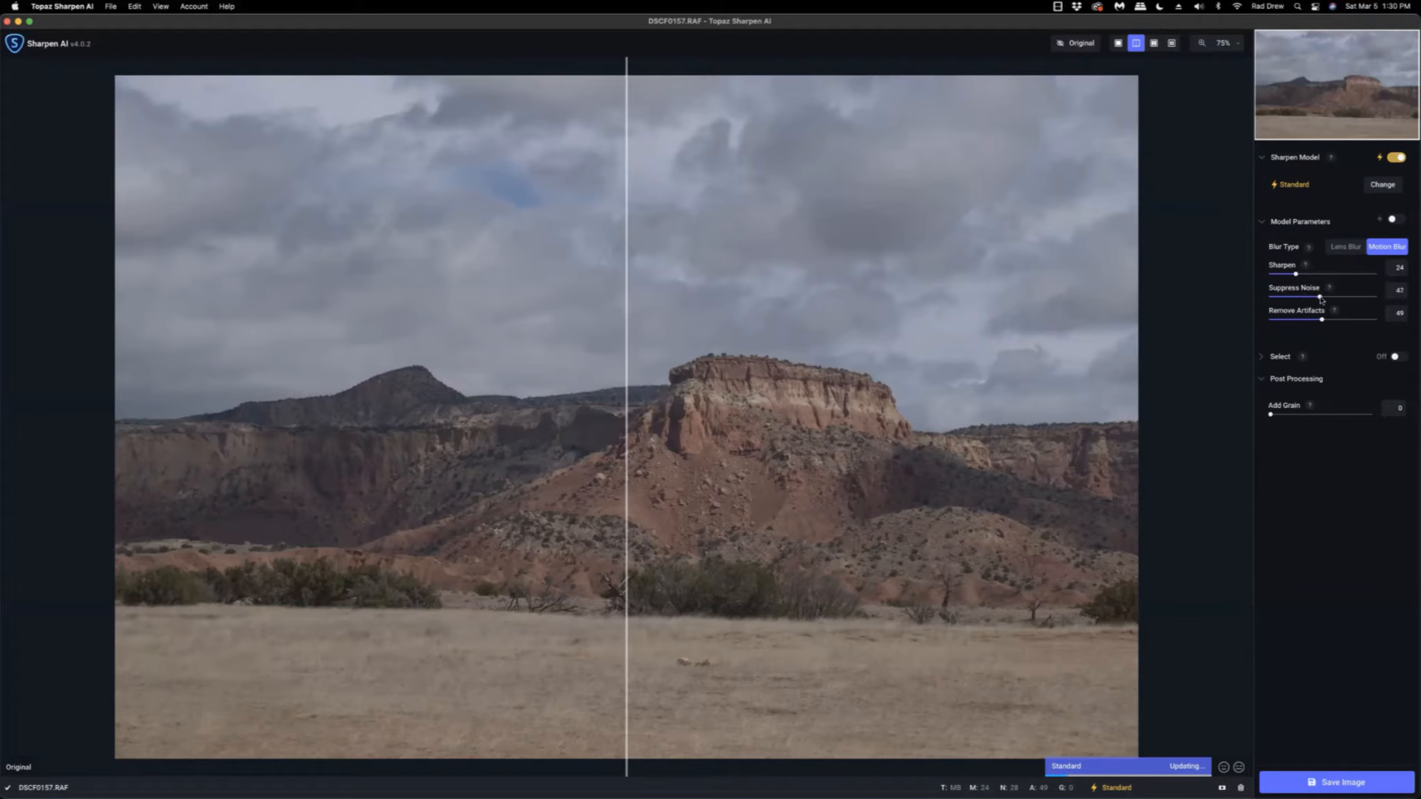
left_click(1399, 220)
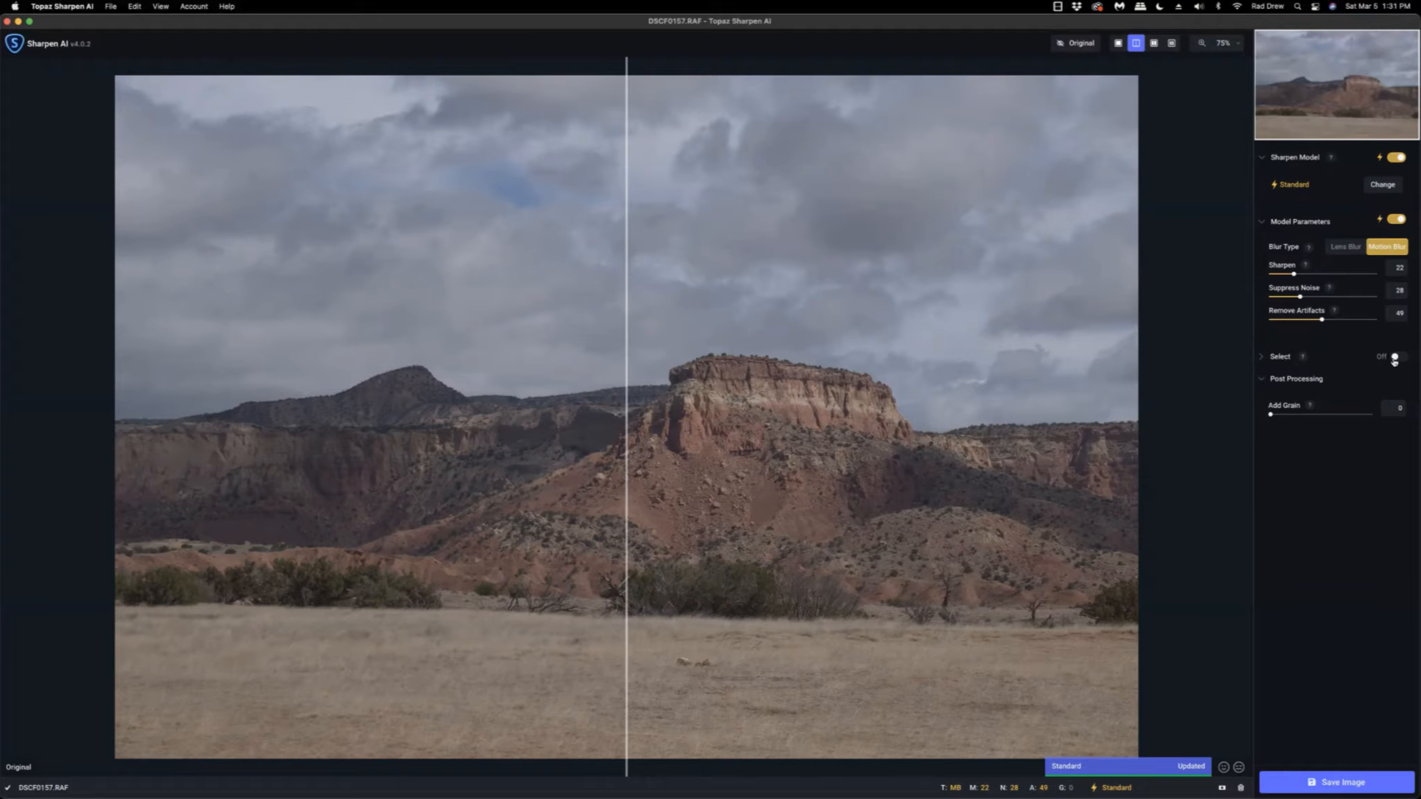
Step: Turn on Select with the Auto - Subject mask and open that mask for refinement
mouse_move(1303, 360)
left_click(1402, 358)
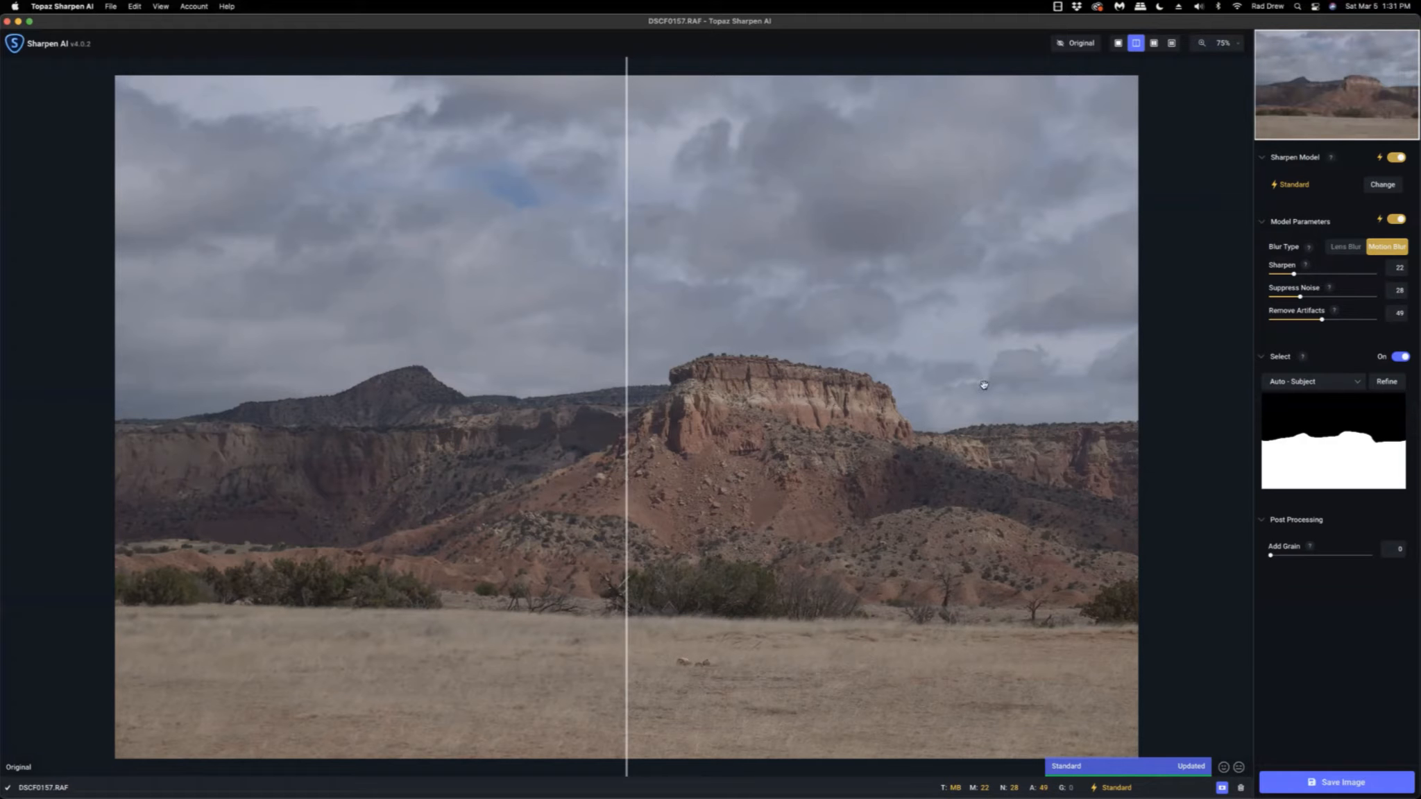
left_click(1387, 383)
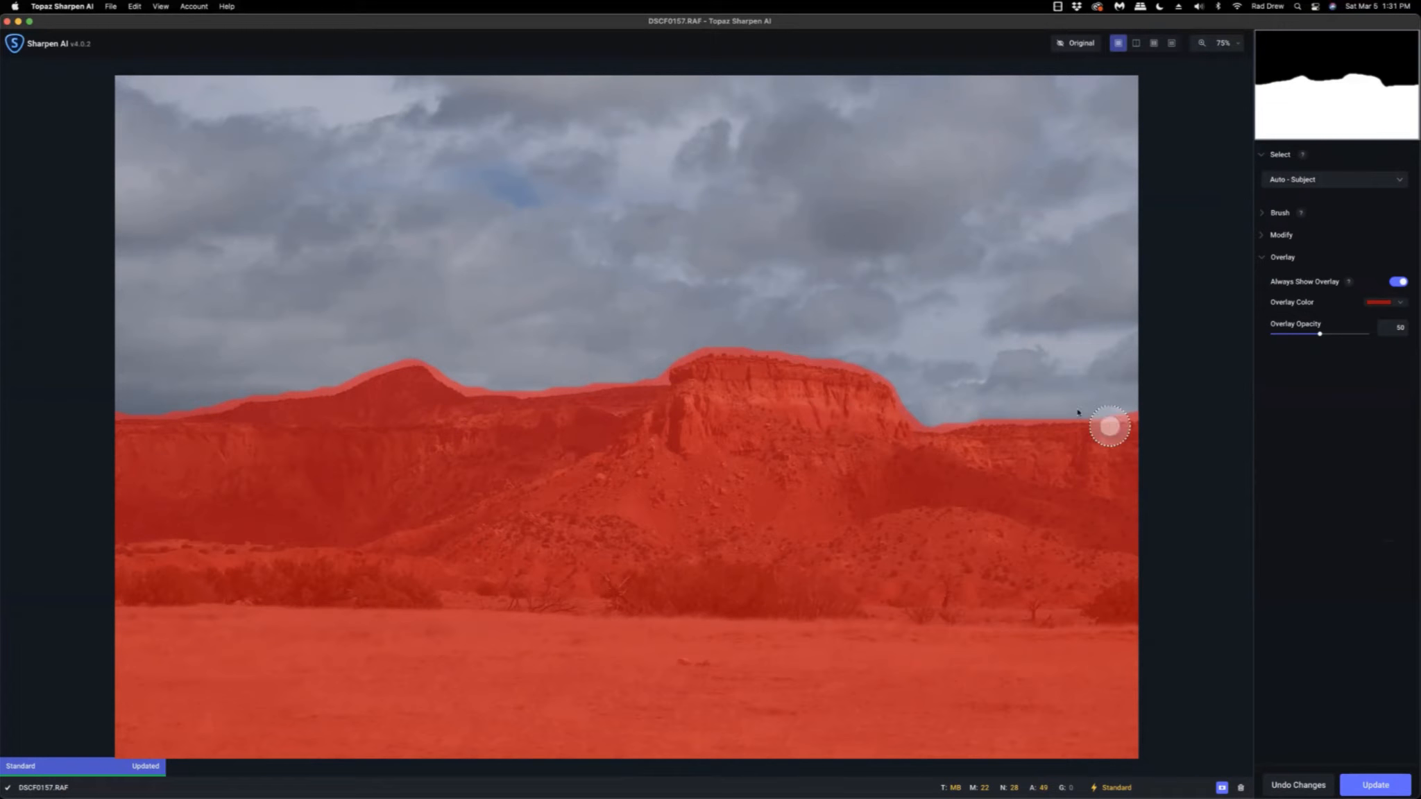
Step: Set the Subtract brush to size 108 and erase the mask's spill into the sky along the whole ridge line
left_click(1262, 217)
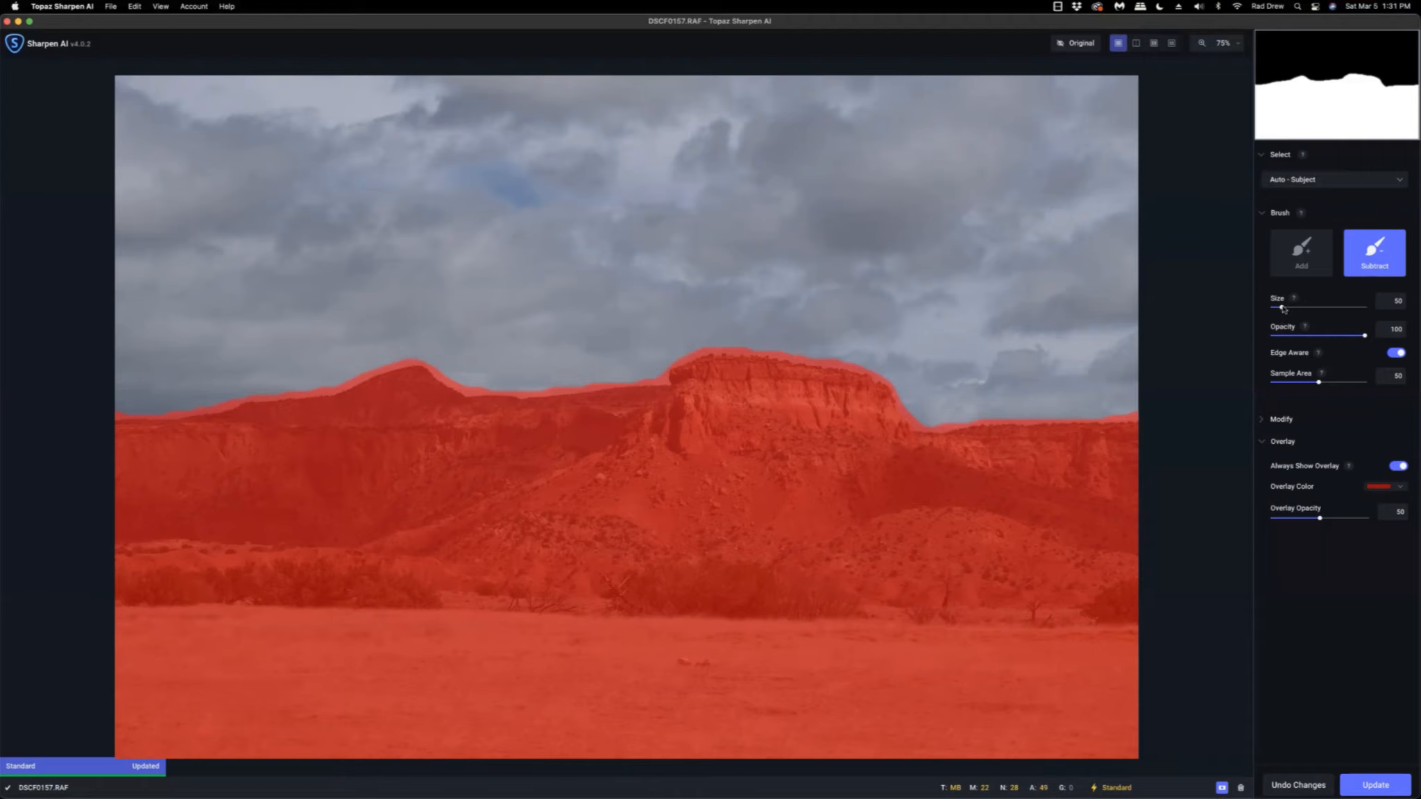
left_click_drag(1283, 308, 1292, 308)
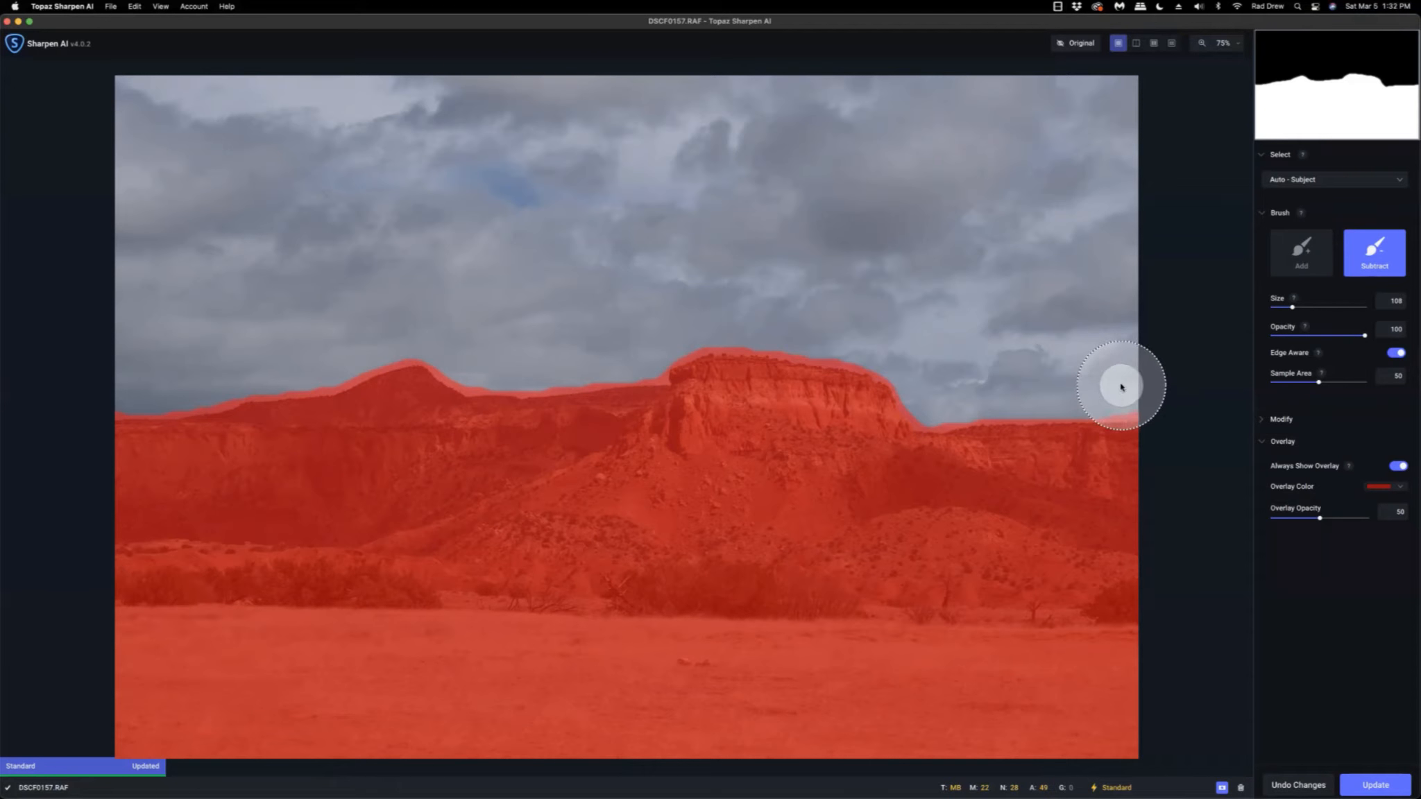
mouse_move(1119, 376)
left_mouse_down()
mouse_move(1116, 394)
mouse_move(920, 402)
mouse_move(920, 384)
mouse_move(878, 359)
mouse_move(694, 331)
mouse_move(645, 357)
mouse_move(438, 358)
mouse_move(511, 374)
mouse_move(368, 351)
mouse_move(305, 379)
mouse_move(86, 402)
left_mouse_up()
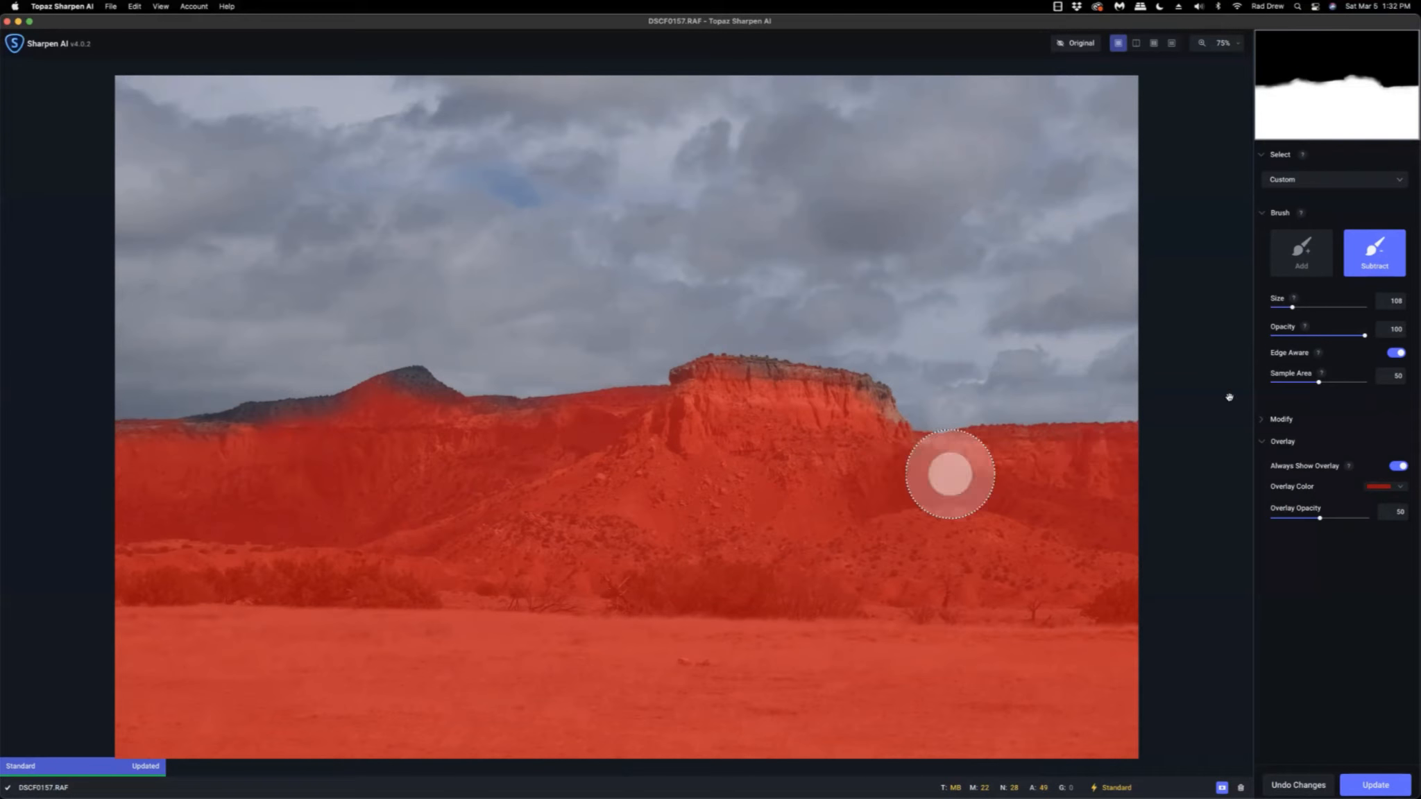
Step: With the Add brush at size 61, paint the missing butte and ridge tops back into the mask, and apply the update
left_click(1302, 258)
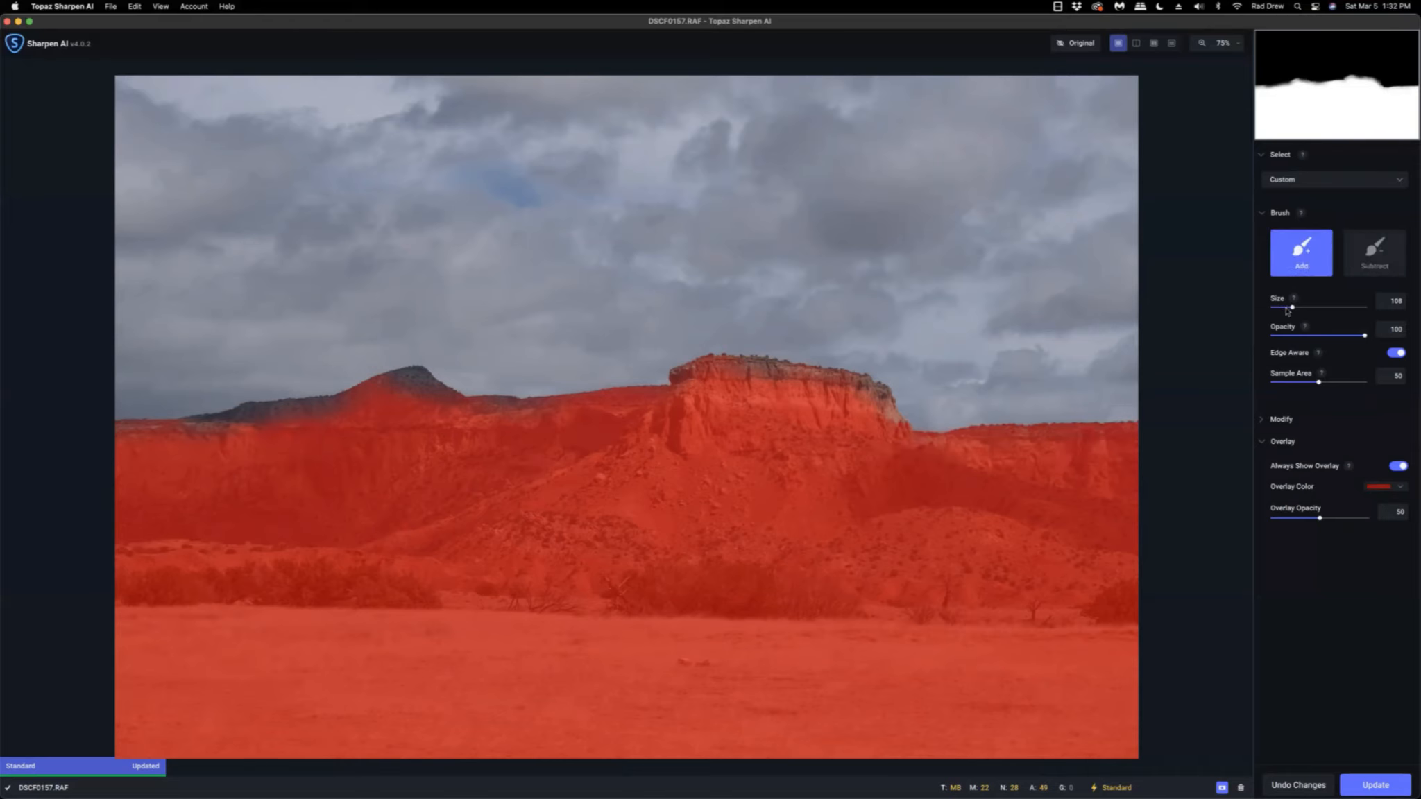
left_click_drag(1292, 309, 1284, 309)
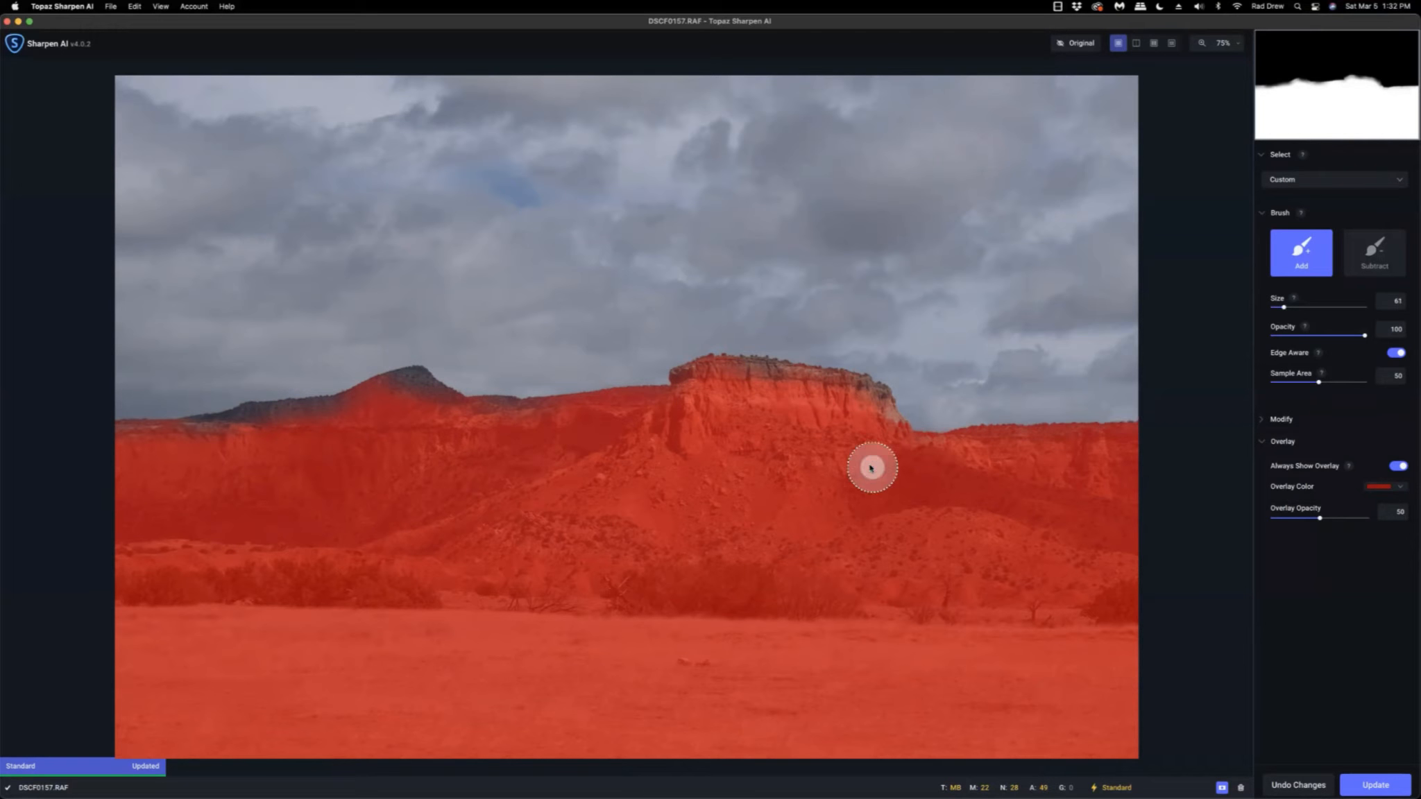
left_click_drag(901, 463, 856, 408)
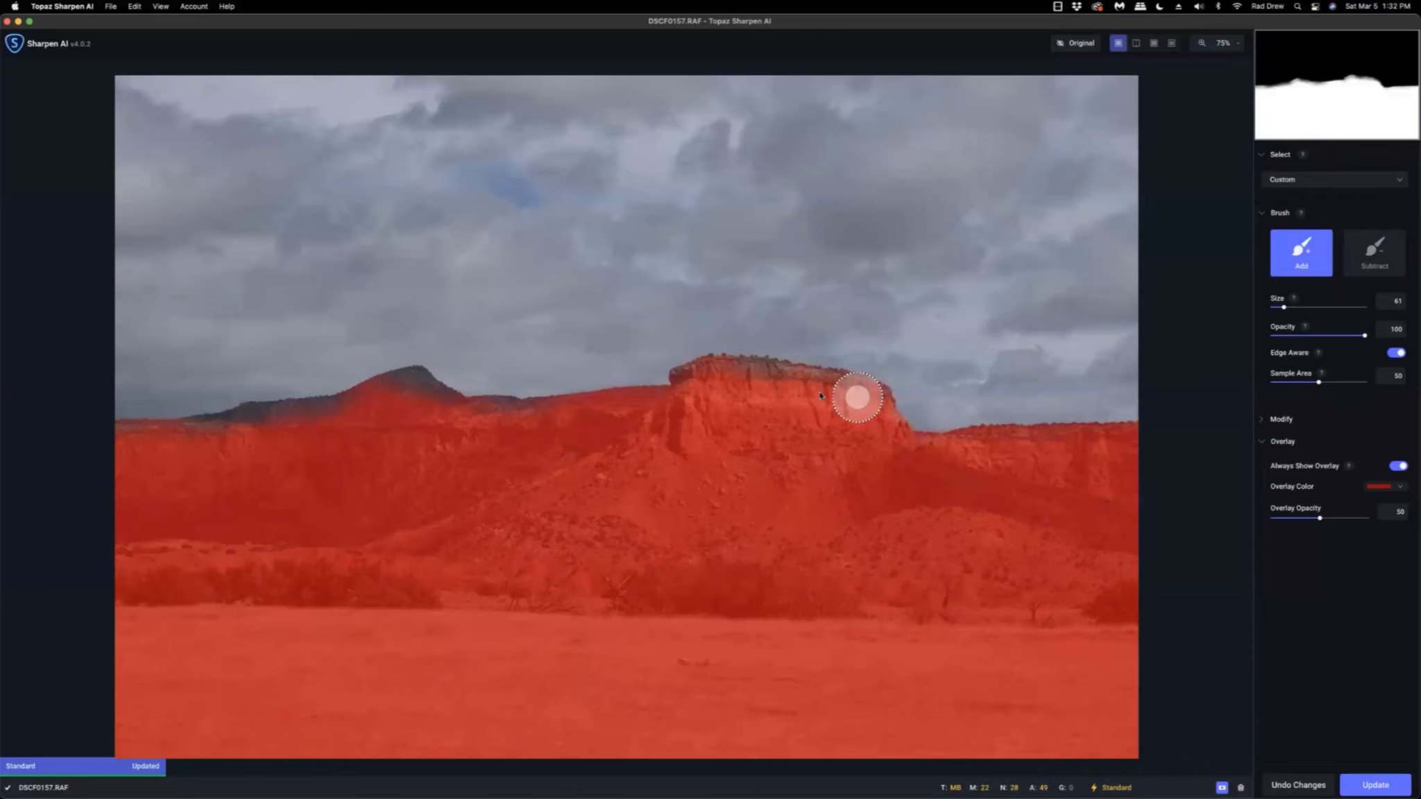
mouse_move(798, 396)
left_mouse_down()
mouse_move(713, 381)
mouse_move(656, 441)
left_mouse_up()
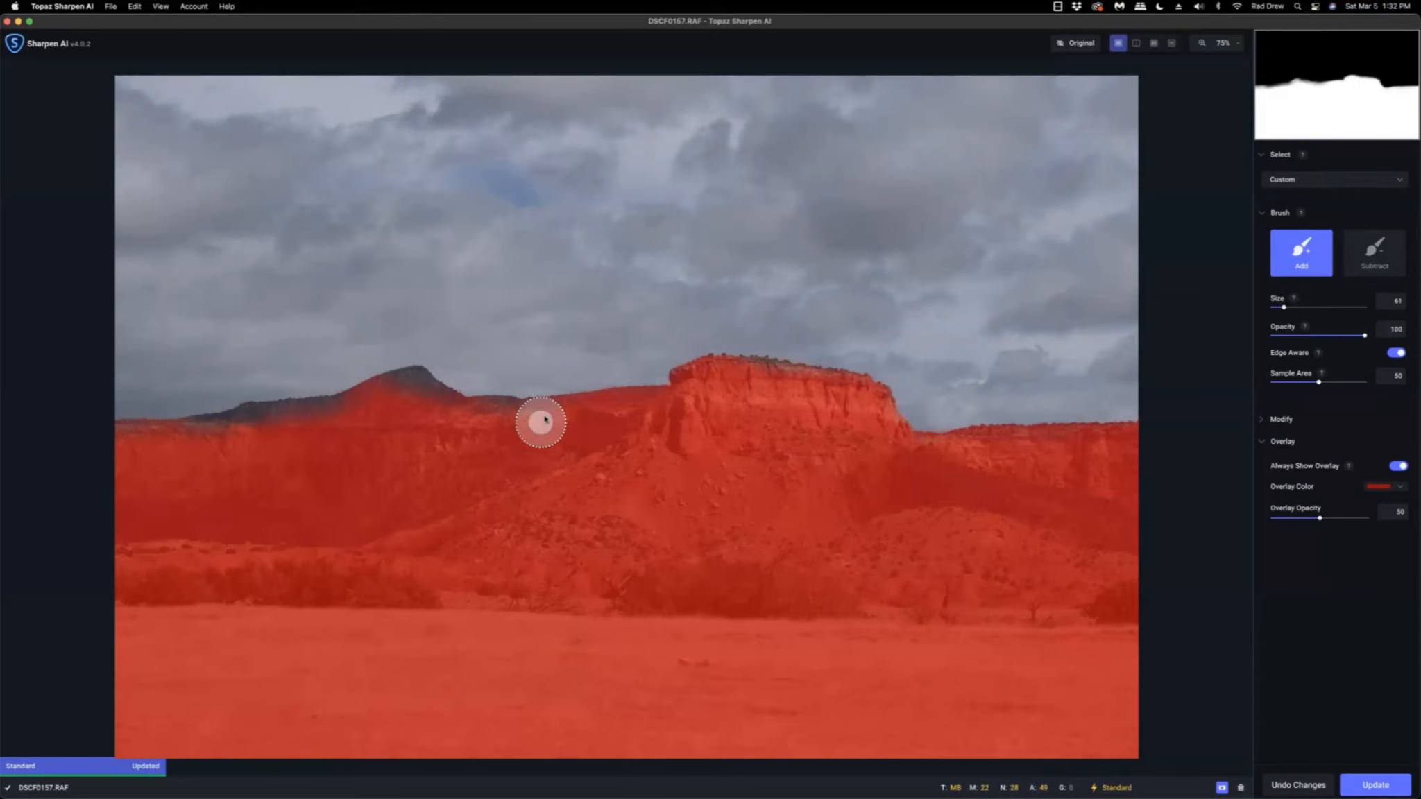
mouse_move(531, 420)
left_mouse_down()
mouse_move(444, 416)
mouse_move(409, 388)
mouse_move(396, 423)
mouse_move(352, 413)
mouse_move(165, 444)
mouse_move(190, 444)
left_mouse_up()
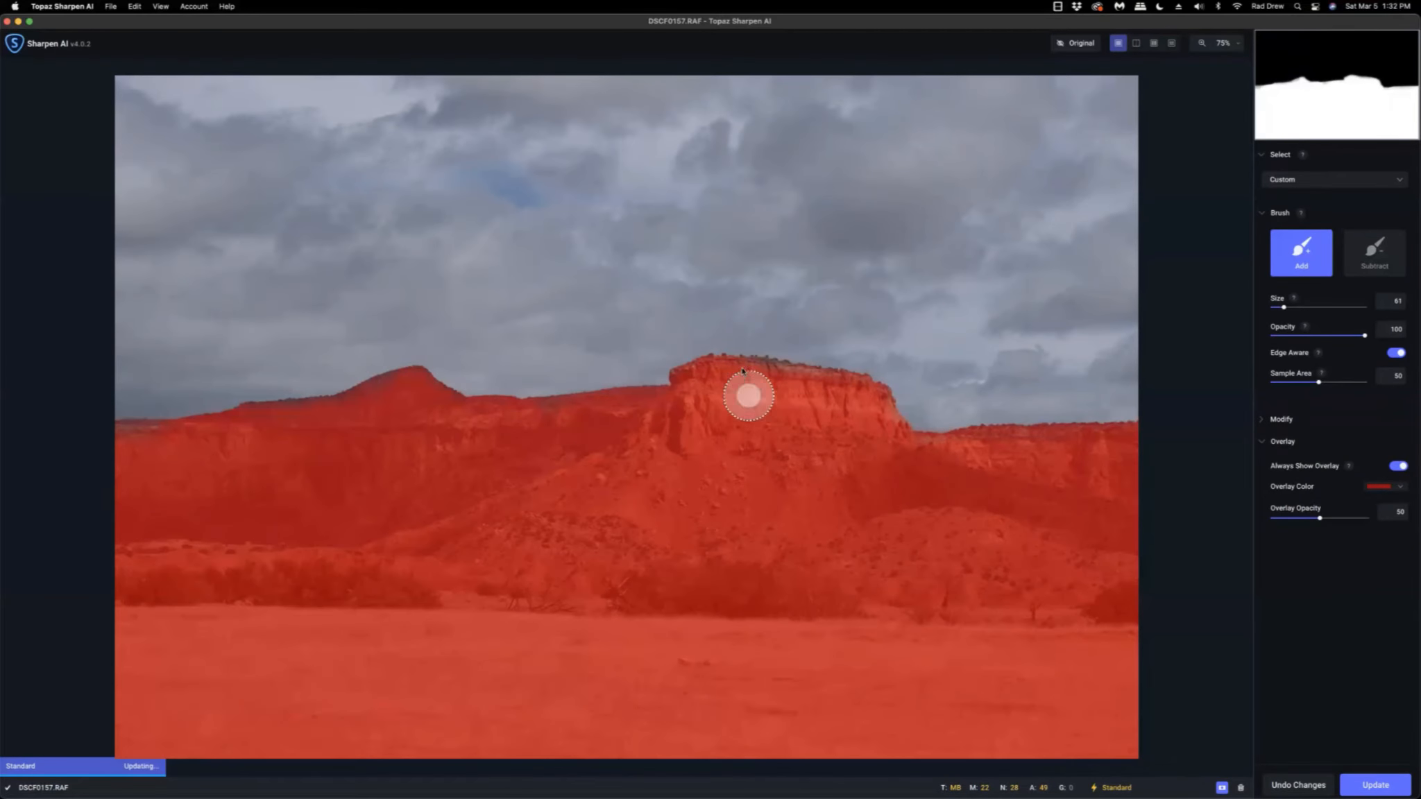
left_click_drag(749, 373, 761, 371)
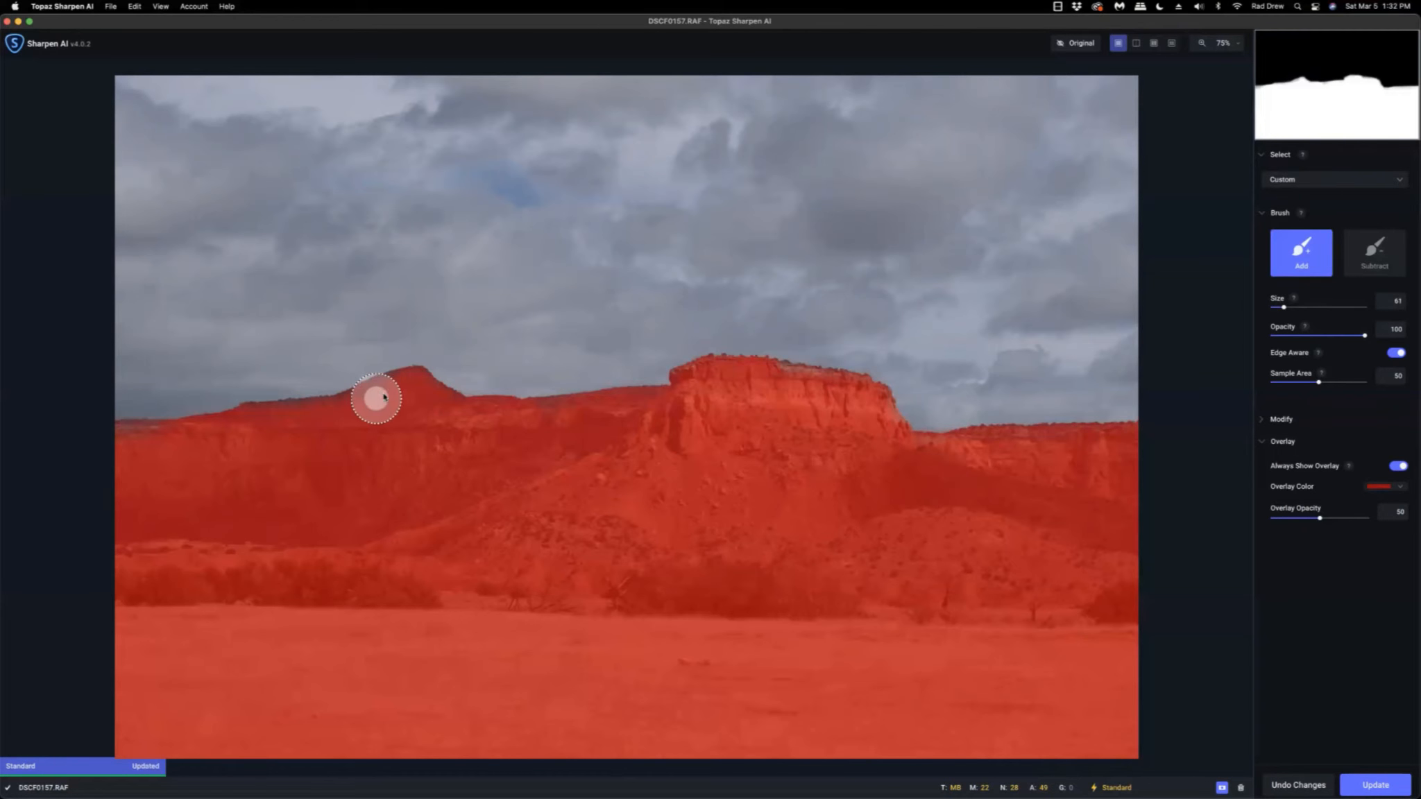
left_click_drag(375, 395, 375, 418)
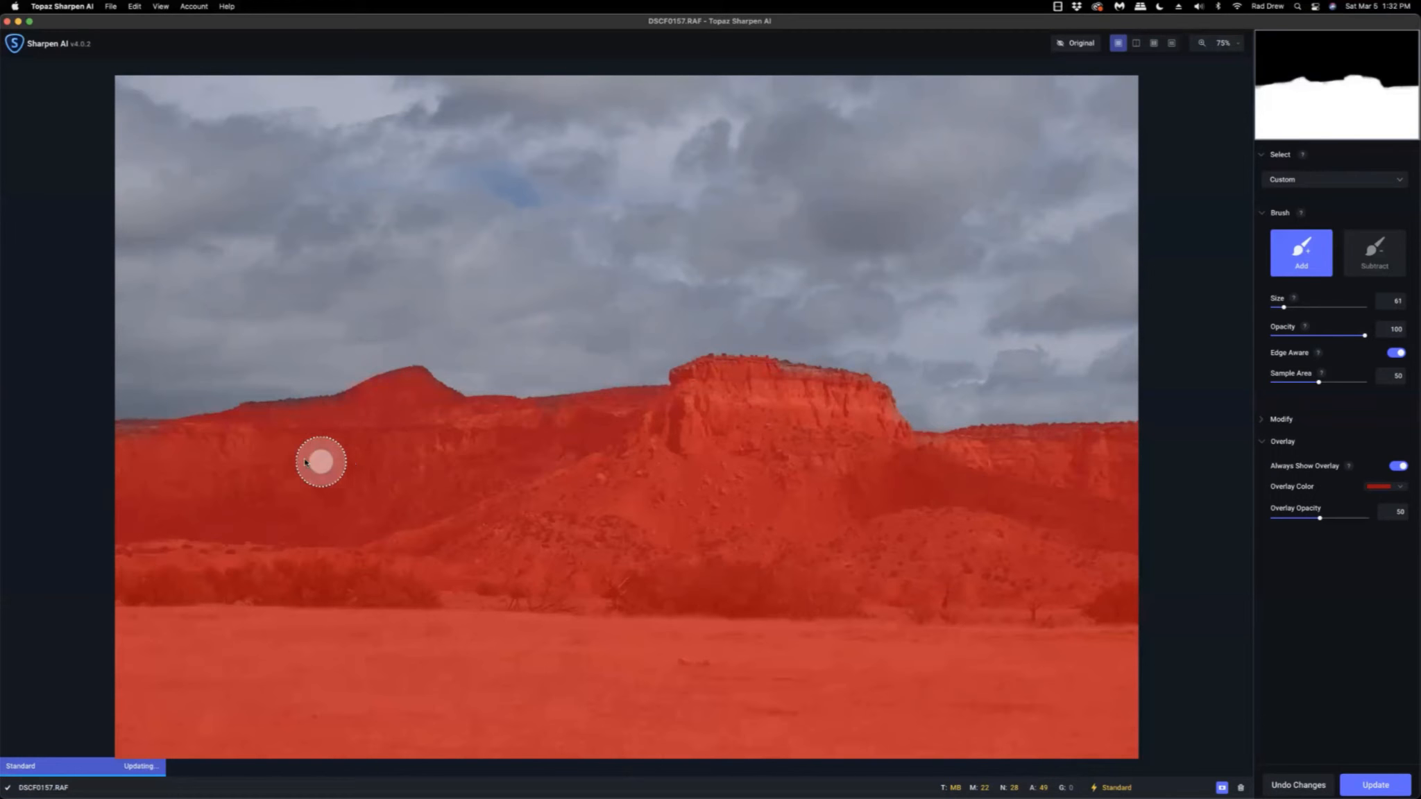
left_click_drag(338, 415, 286, 418)
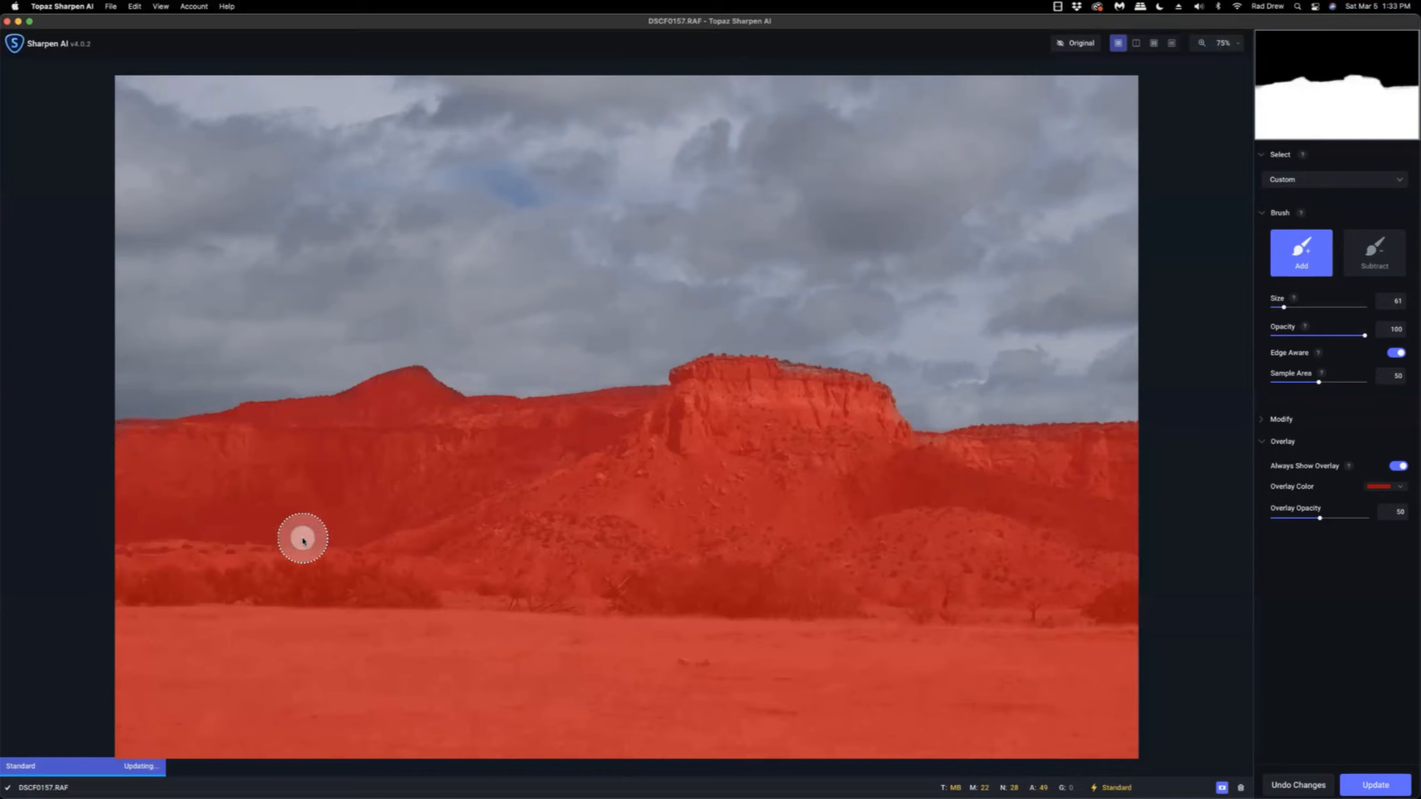
mouse_move(934, 475)
left_mouse_down()
mouse_move(926, 450)
mouse_move(942, 462)
left_mouse_up()
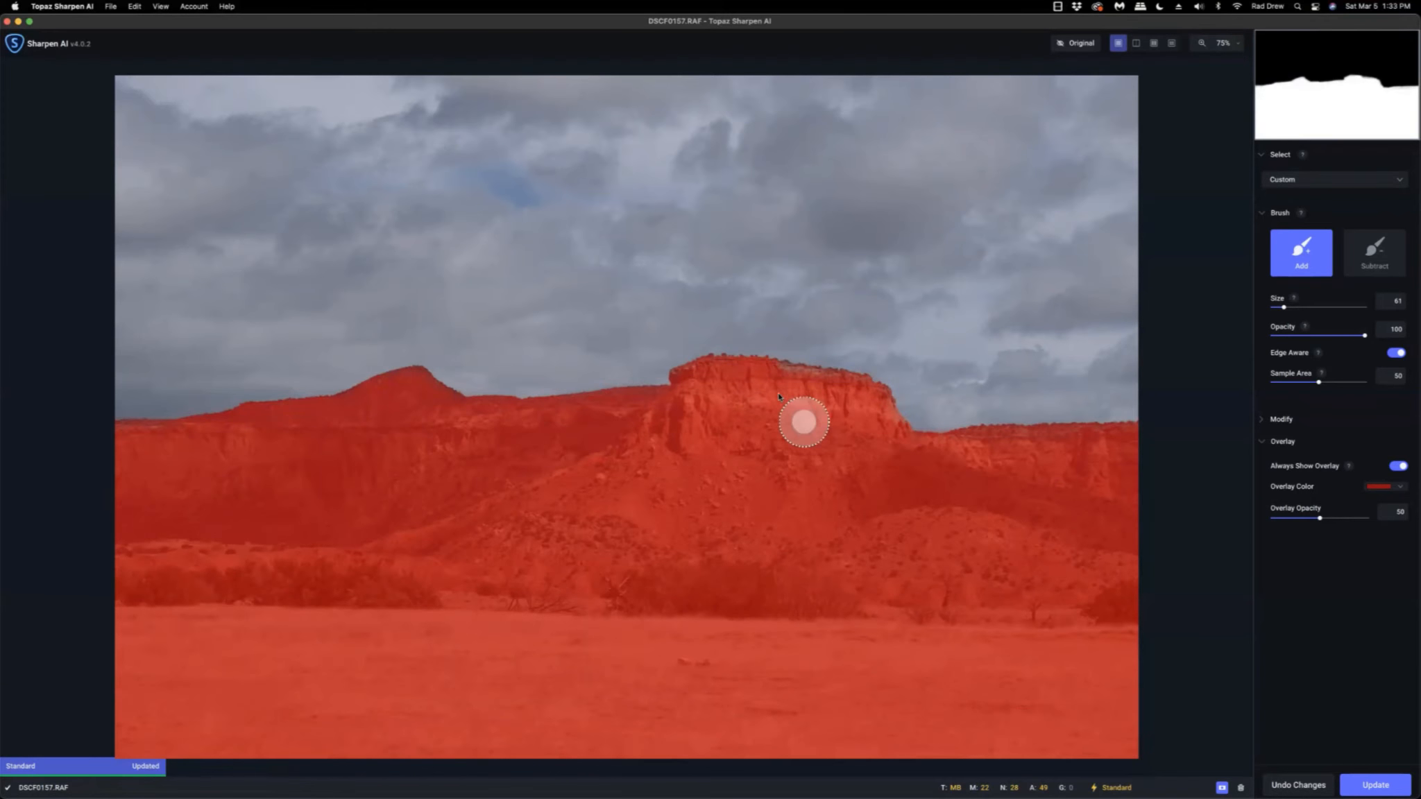
left_click_drag(811, 389, 821, 453)
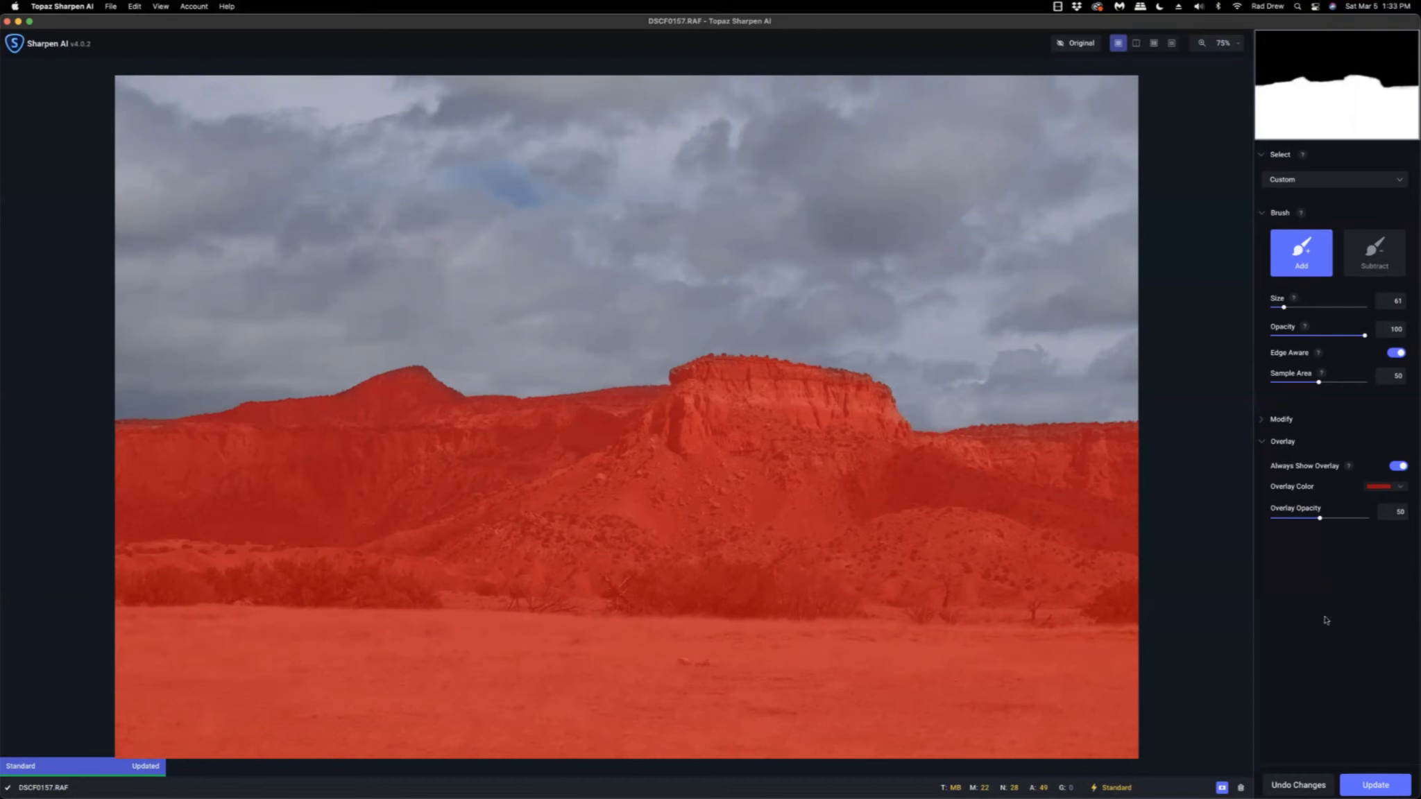
left_click(1379, 779)
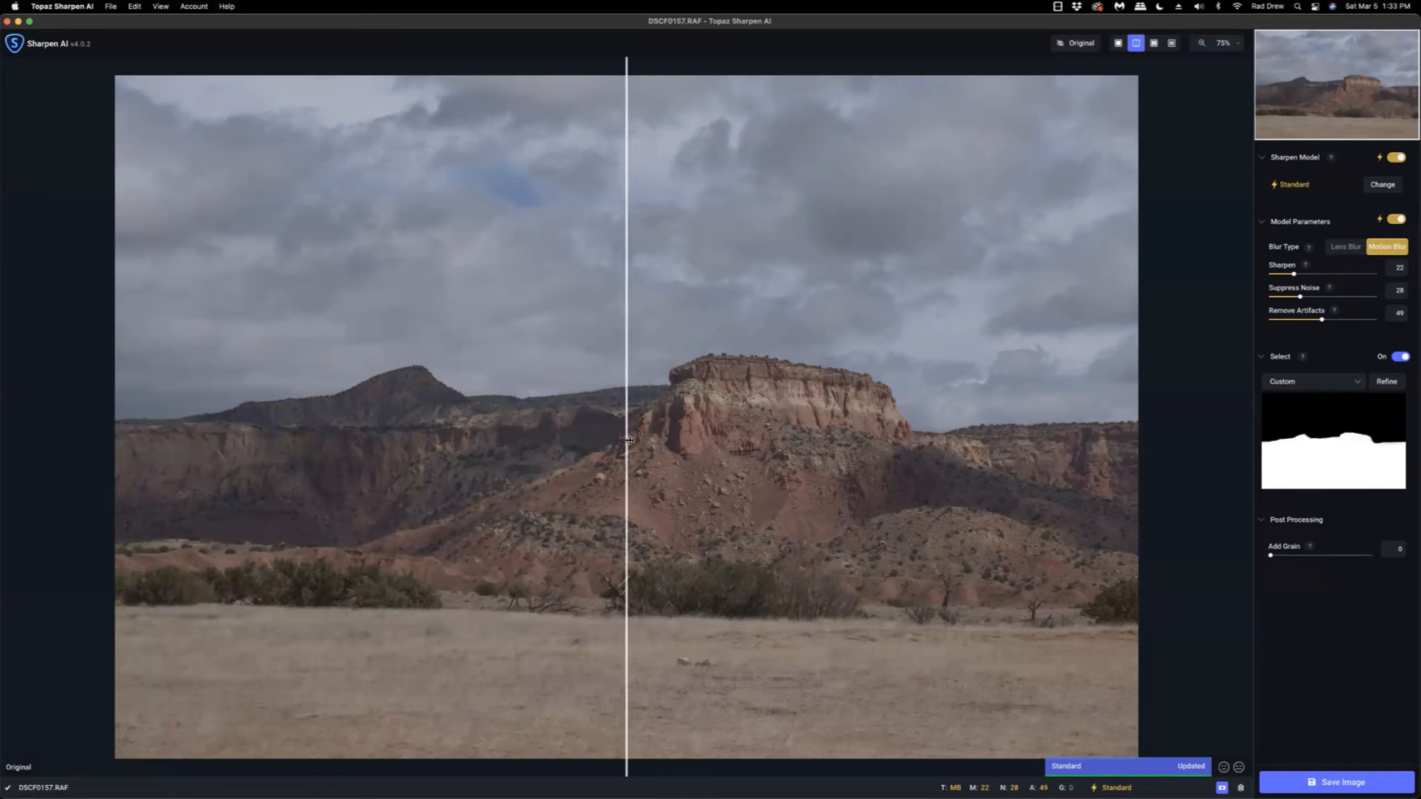
Step: Compare the original with the masked sharpening result around the butte in split view at 200% zoom
left_click_drag(628, 439, 595, 445)
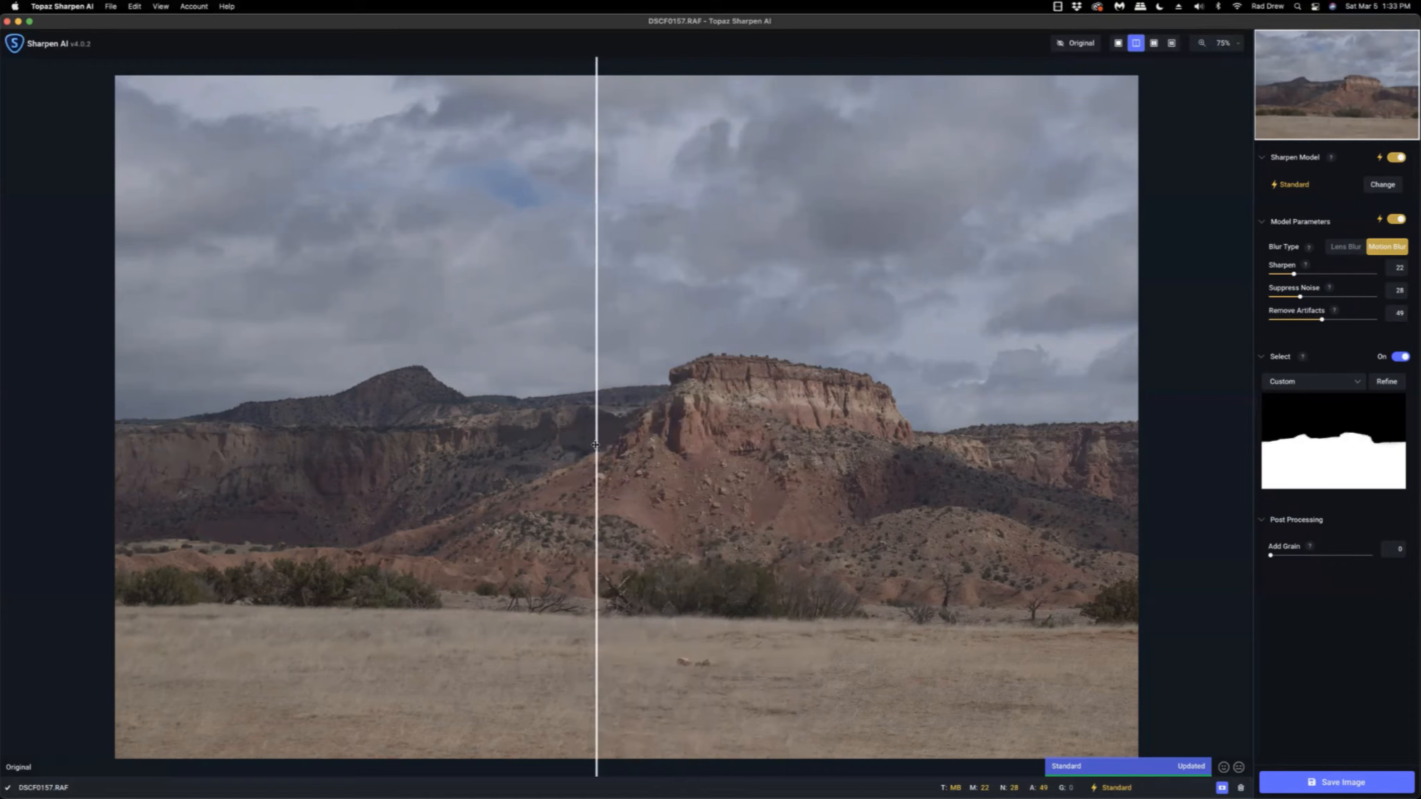
left_click(1238, 46)
left_click(1200, 132)
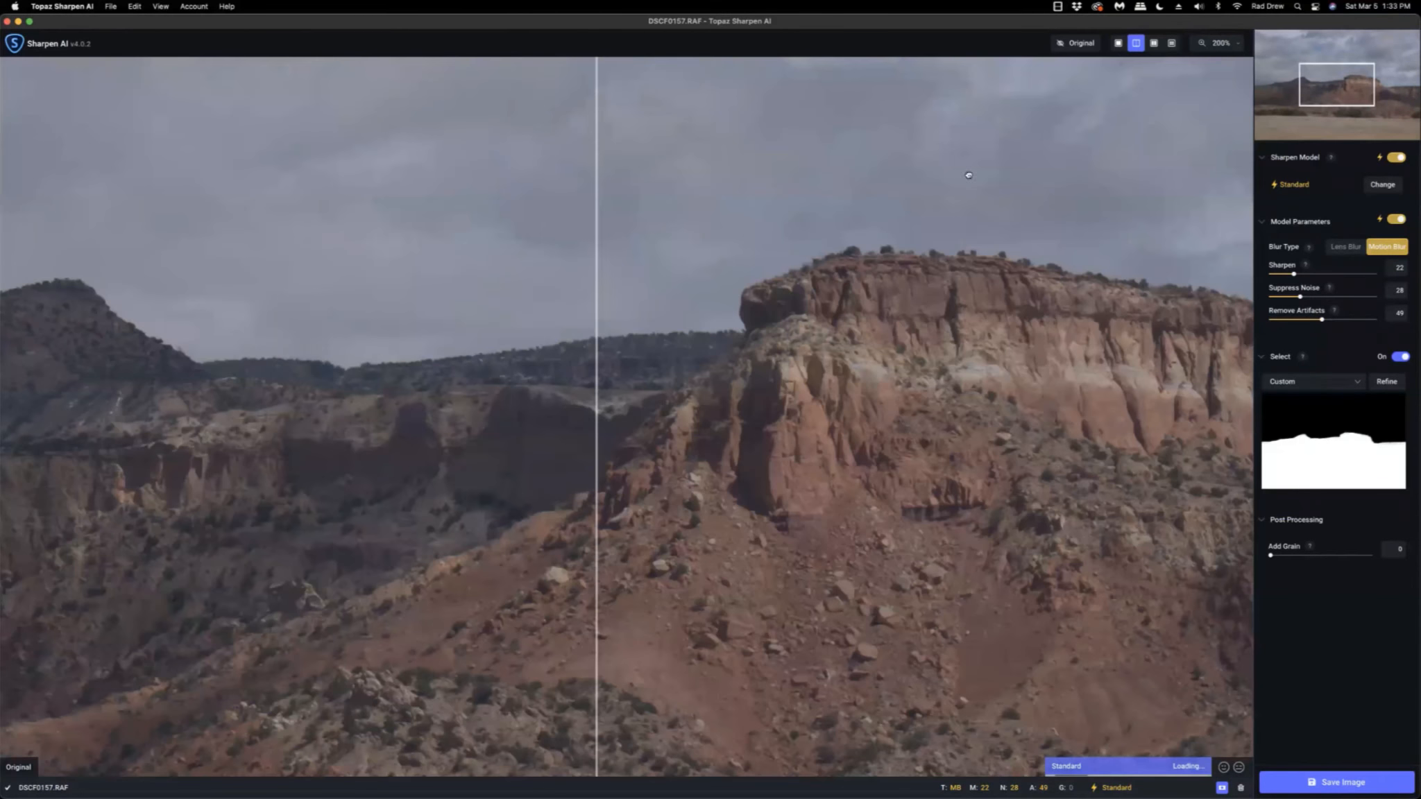
Step: Sweep the split-view divider across the butte top and sky to check the updated sharpening against the original
left_click_drag(969, 174, 549, 470)
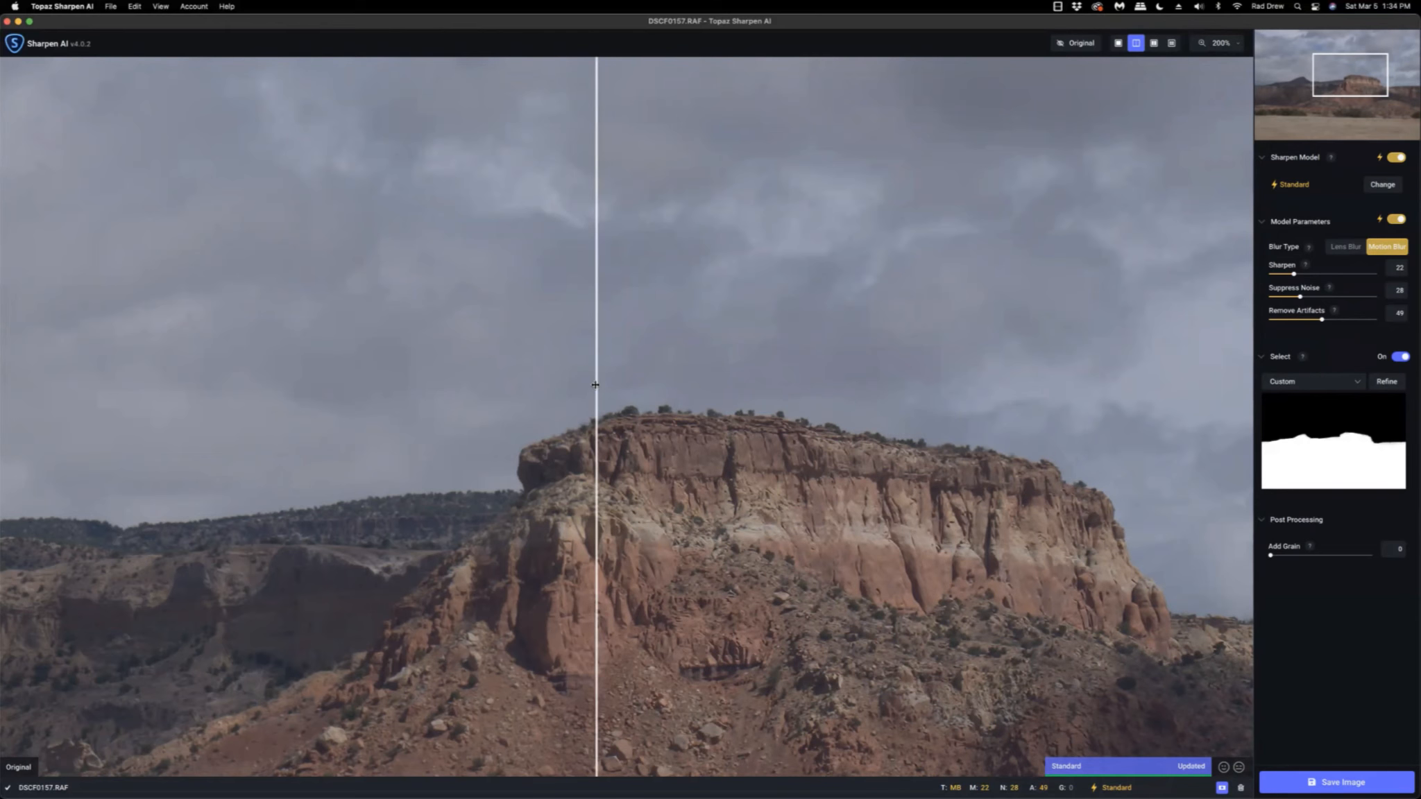
left_click_drag(596, 384, 927, 436)
left_click_drag(793, 436, 497, 407)
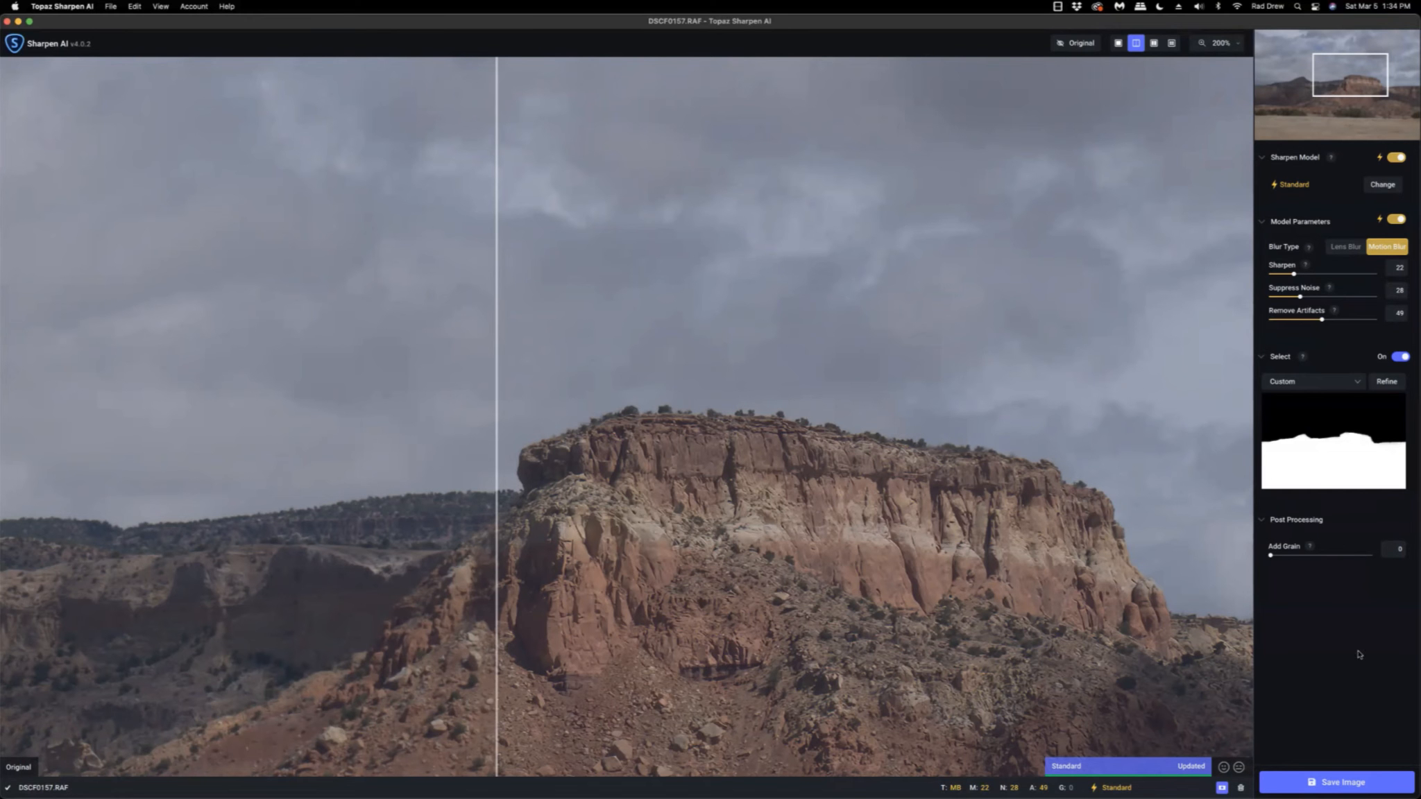
Step: Start saving the sharpened image and set its output format to JPG
left_click(1345, 785)
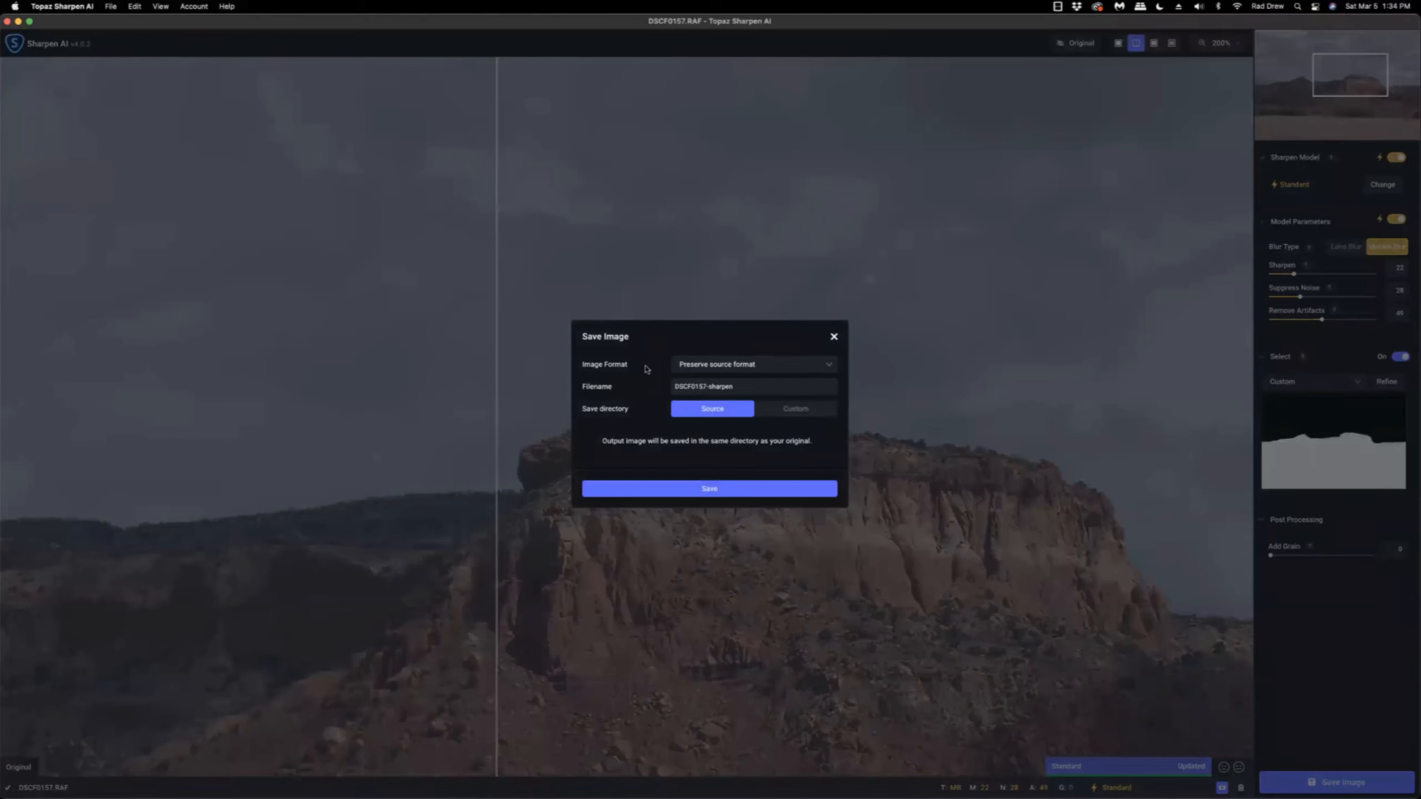
left_click(830, 369)
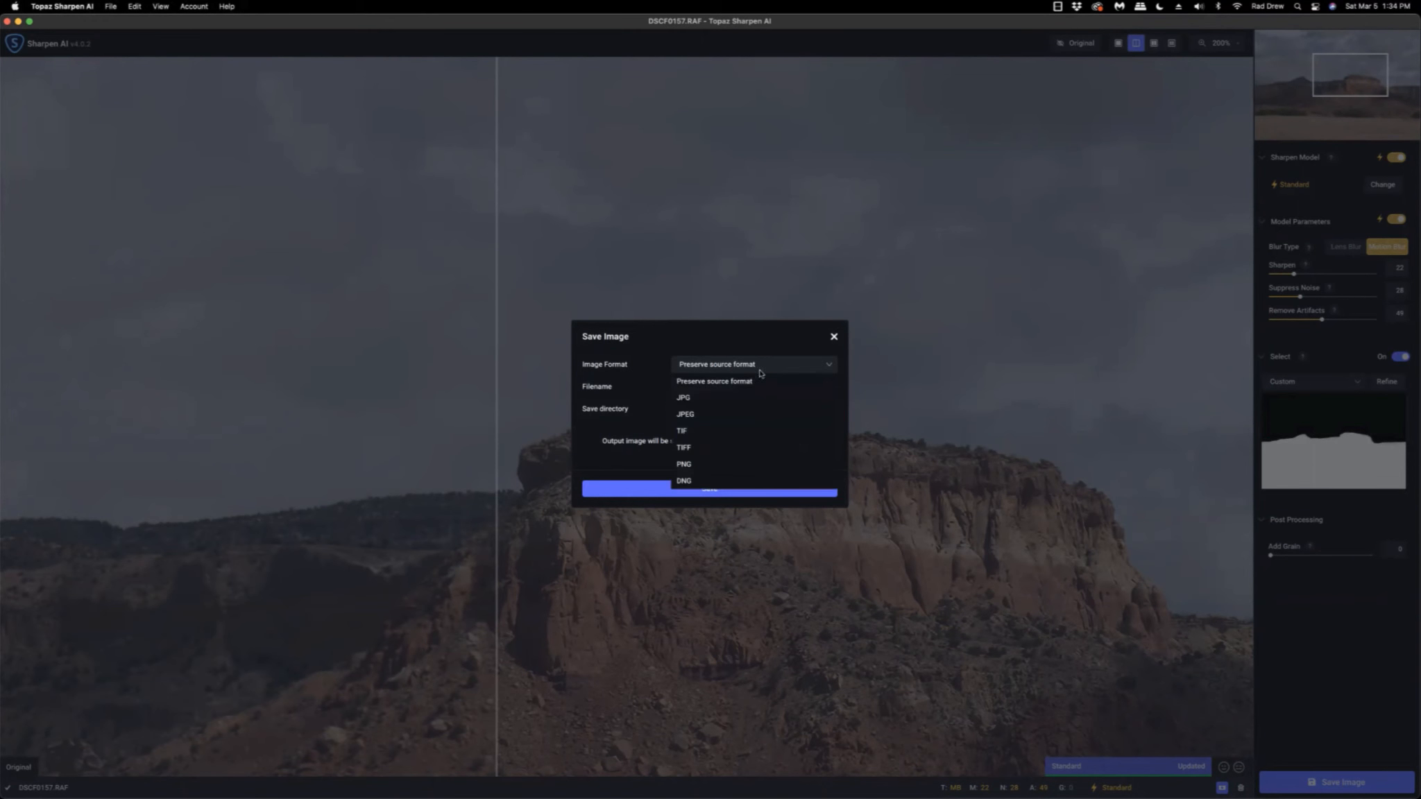
left_click(686, 398)
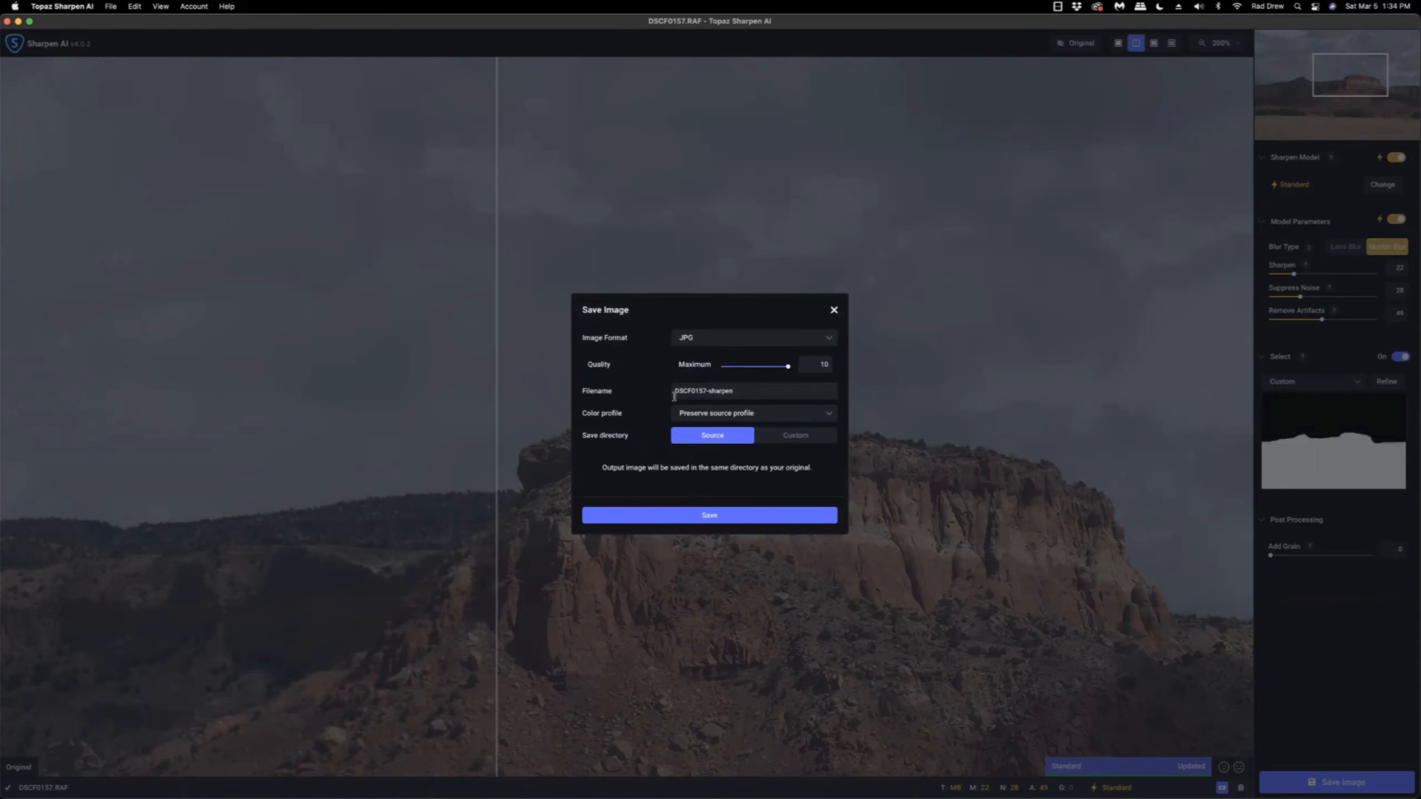
Step: Prefix the output filename to read "NAME DSCF0157-sharpen" and choose Preserve source profile as the color profile
left_click(674, 391)
type("NAME")
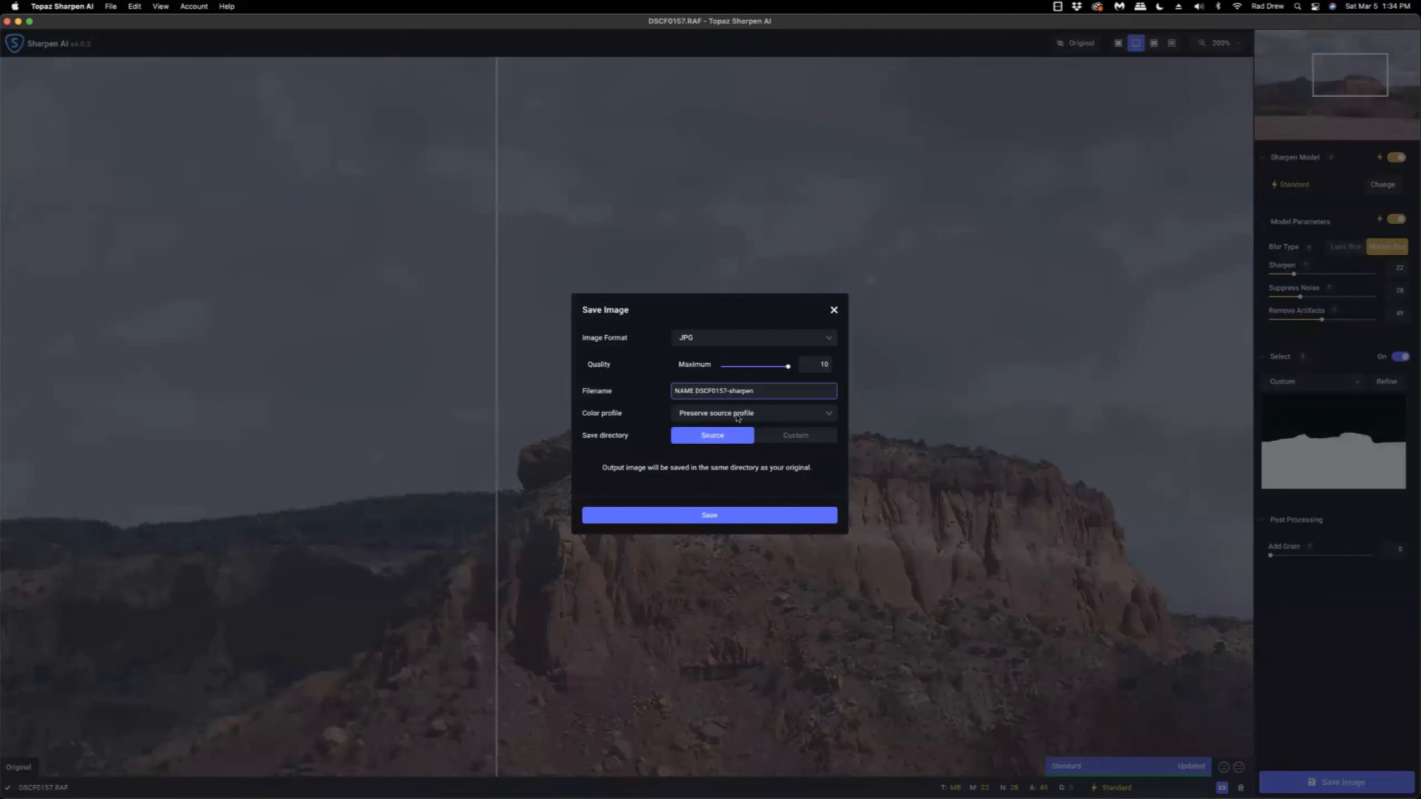
left_click(830, 415)
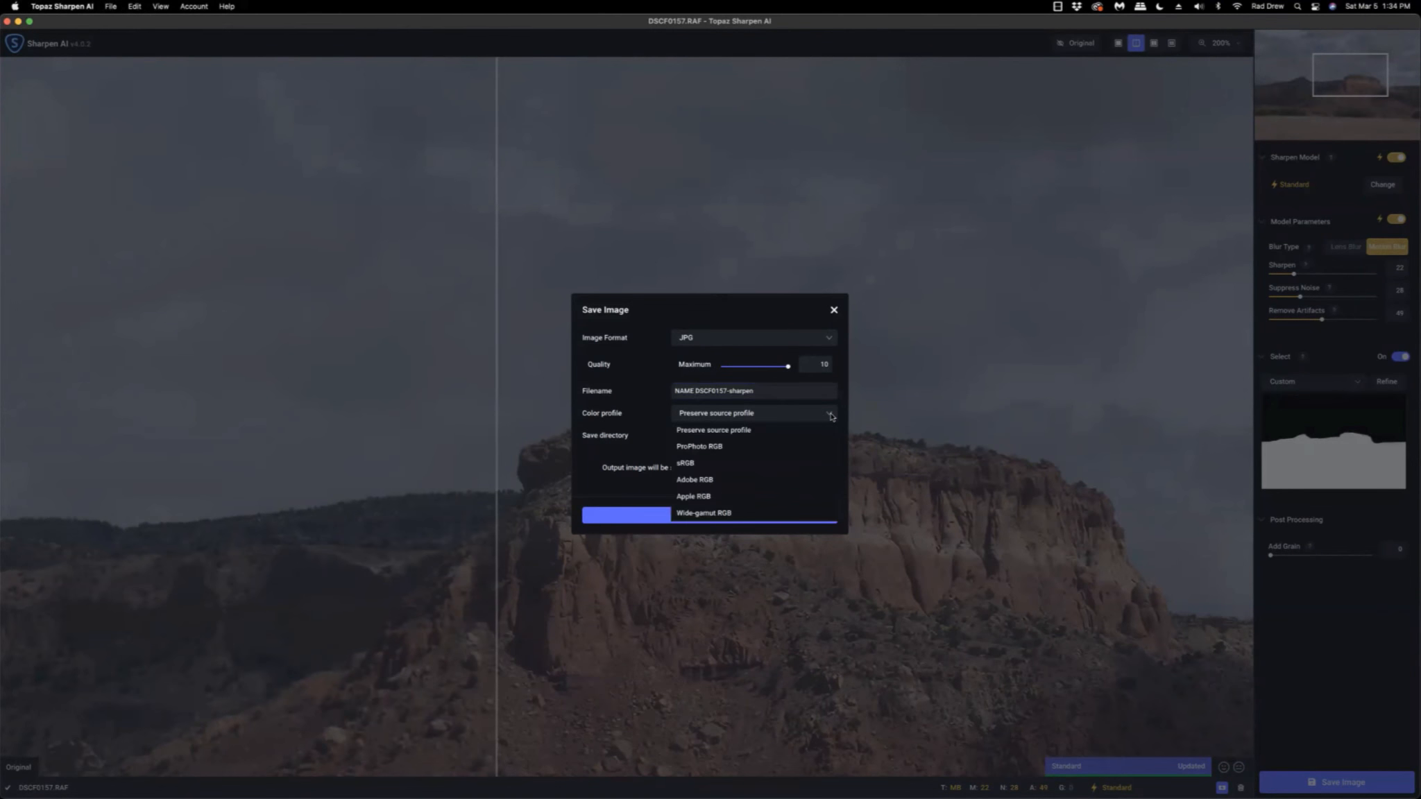
left_click(739, 431)
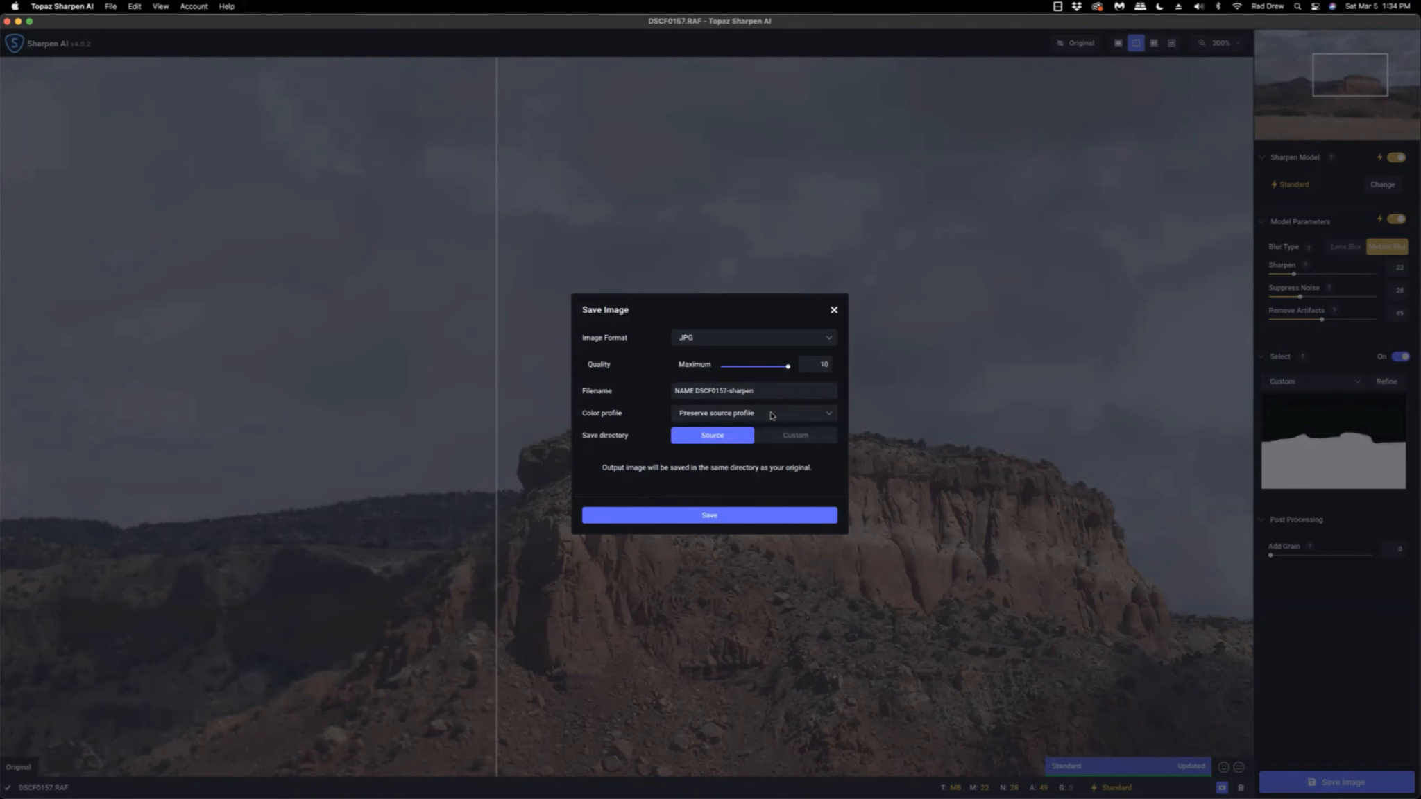